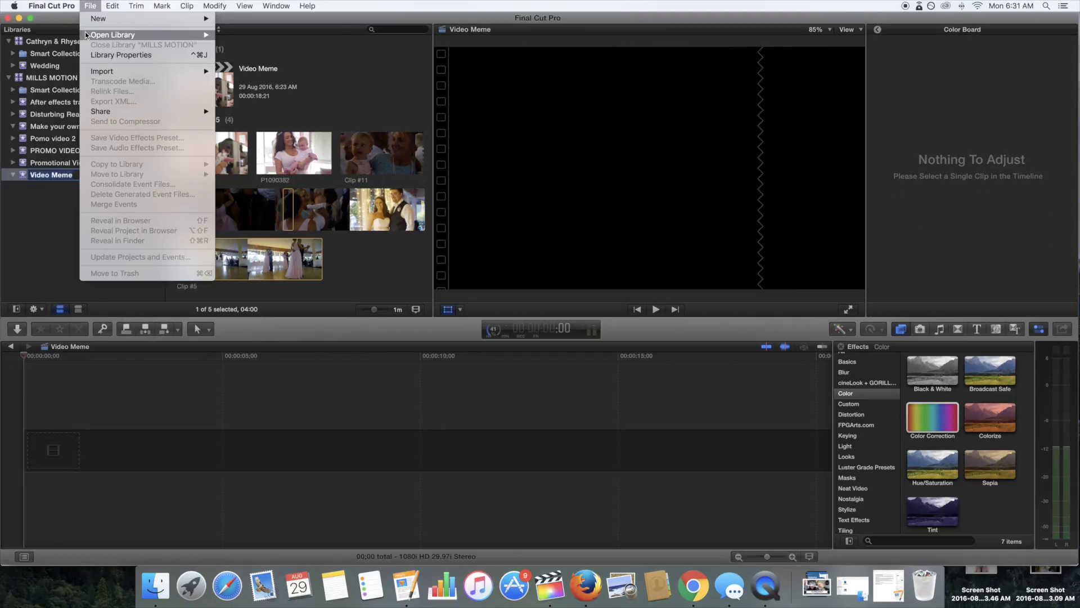
# Create a new project named 'bobble head meme' in the Video Meme event
pyautogui.moveTo(202, 18)
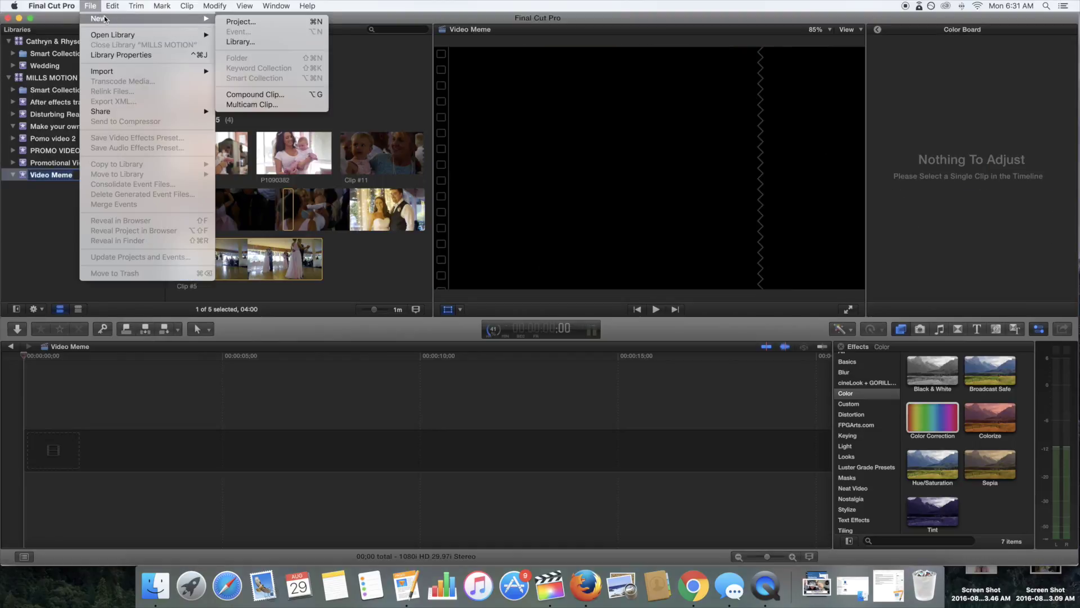
pyautogui.click(236, 22)
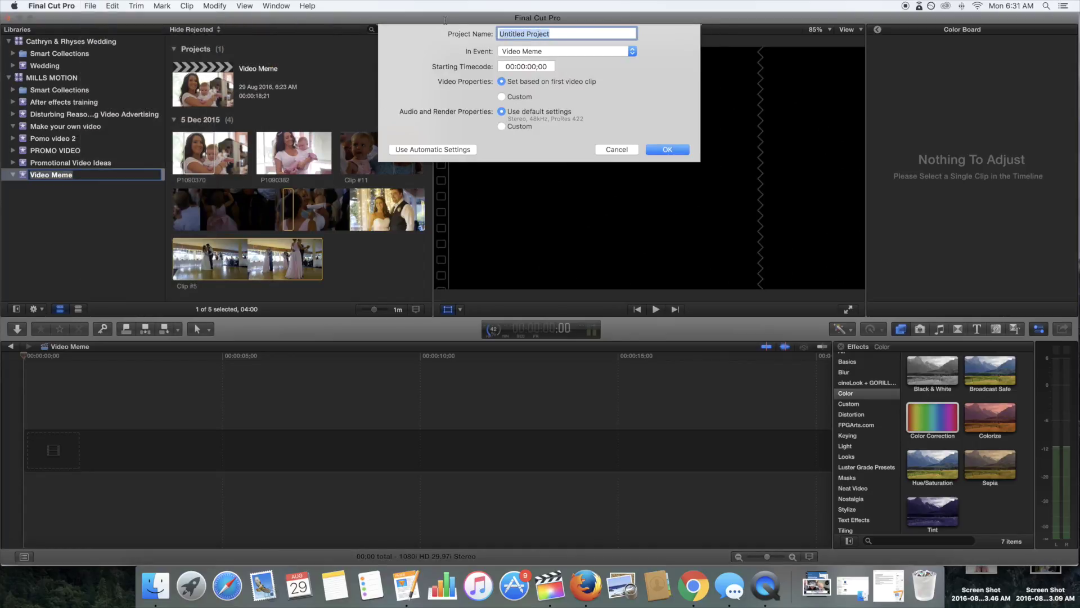
pyautogui.write('bobble head meme')
pyautogui.press('Return')
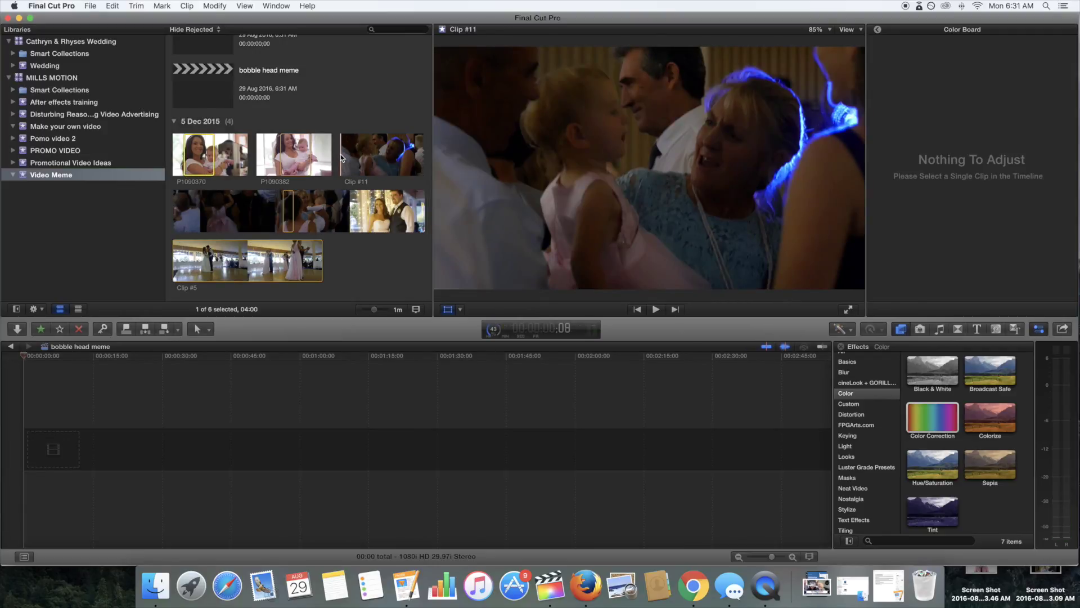
# Mark and preview a range of the Clip #11 dancing party shot in the browser
pyautogui.click(340, 154)
pyautogui.press('space')
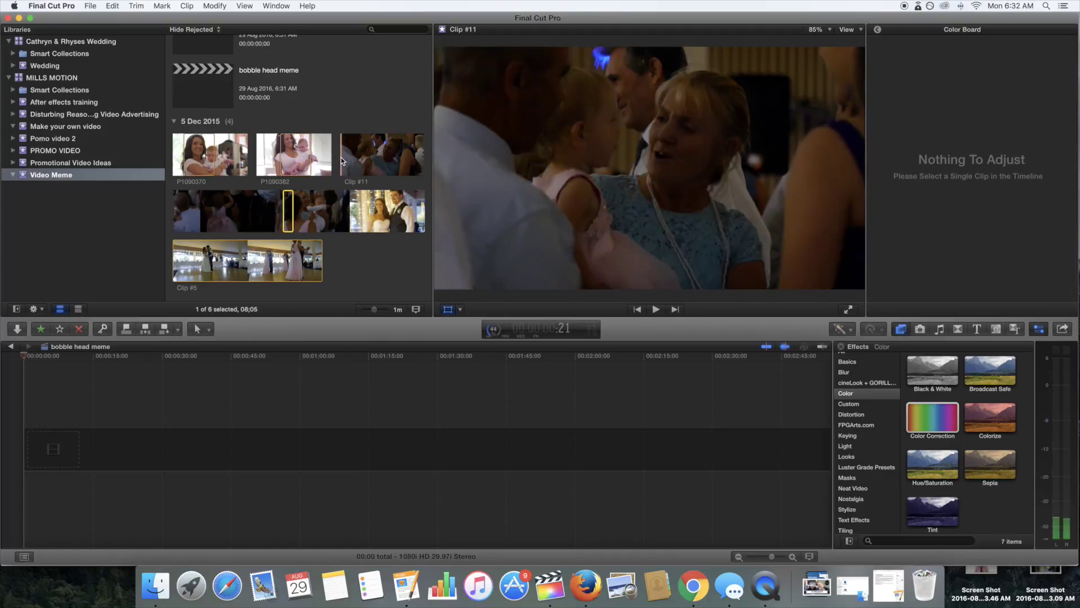
pyautogui.moveTo(341, 161); pyautogui.dragTo(363, 164)
pyautogui.press('space')
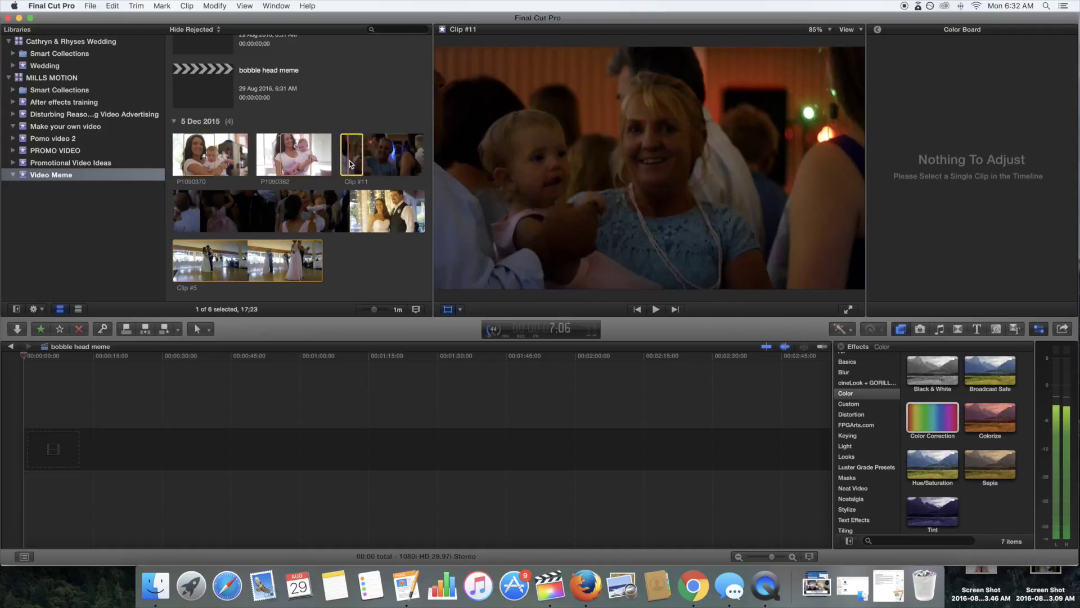
# Add the roughly 17-second Clip #11 range to the timeline and adjust the timeline zoom
pyautogui.moveTo(349, 168); pyautogui.dragTo(45, 432)
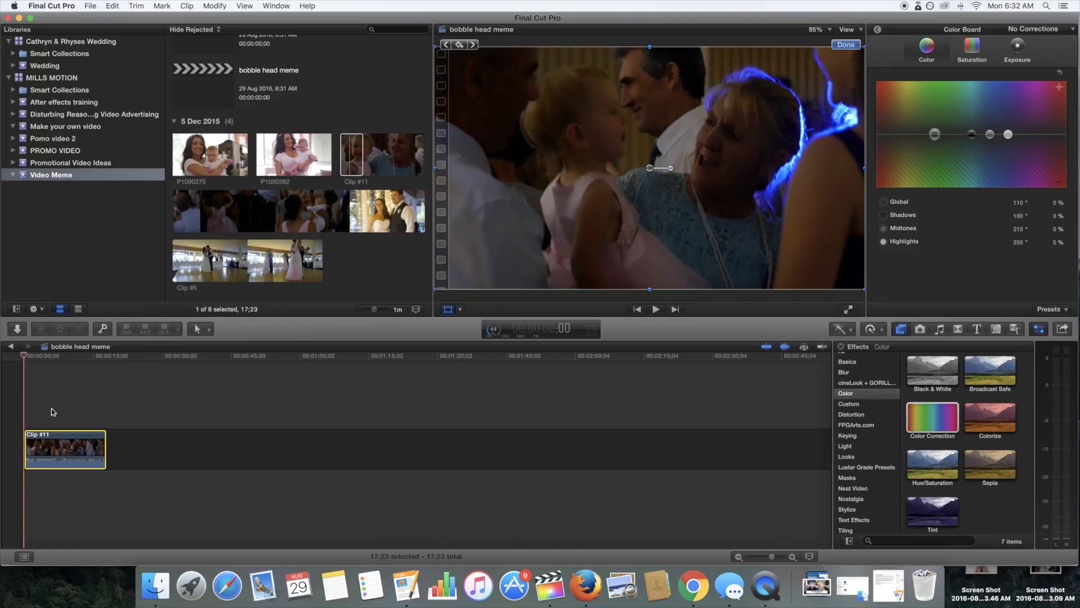
pyautogui.click(792, 556)
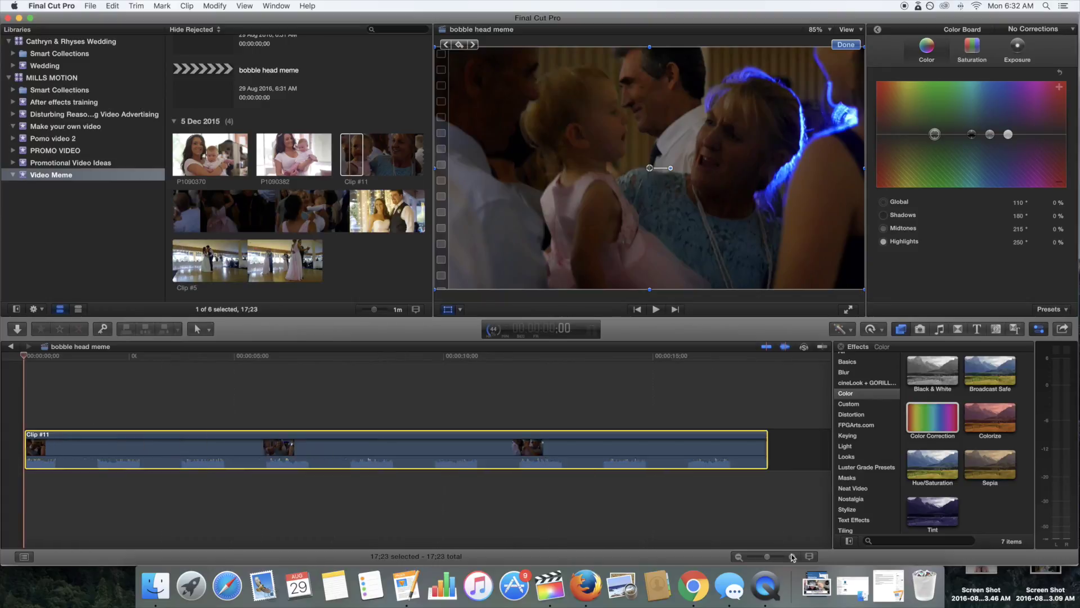
pyautogui.click(741, 557)
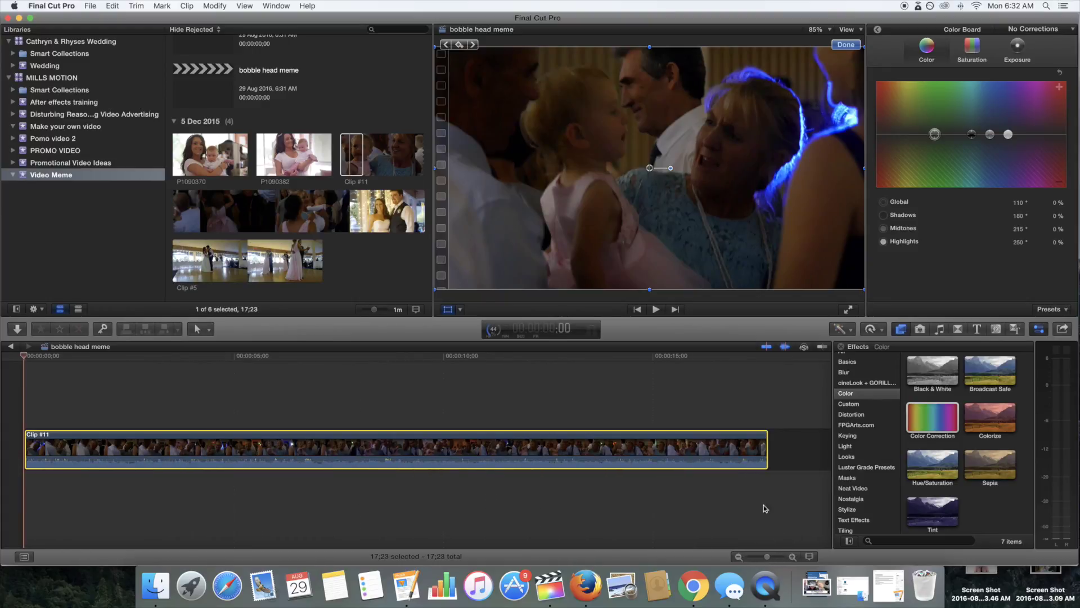
pyautogui.click(248, 152)
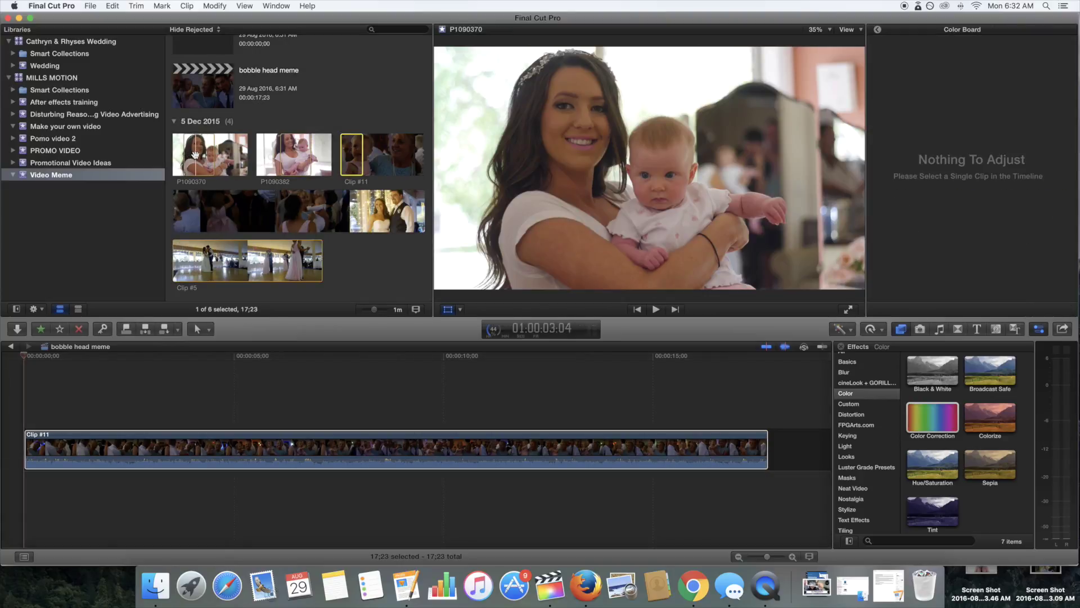
# Connect P1090370 above Clip #11 and trim both its edges to match the 17:22 length
pyautogui.moveTo(194, 154); pyautogui.dragTo(115, 388)
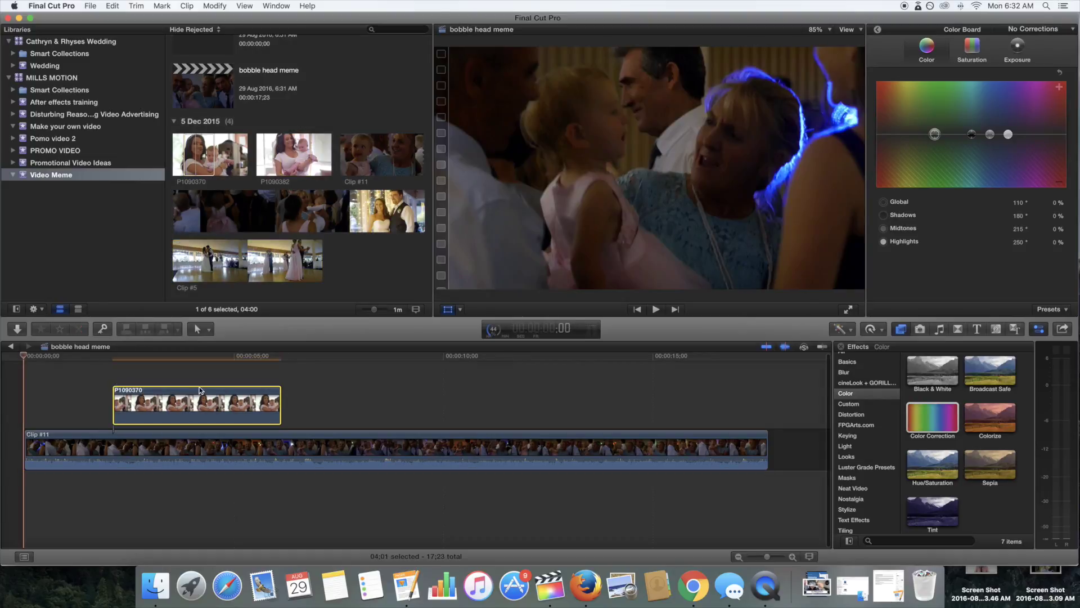
pyautogui.click(214, 371)
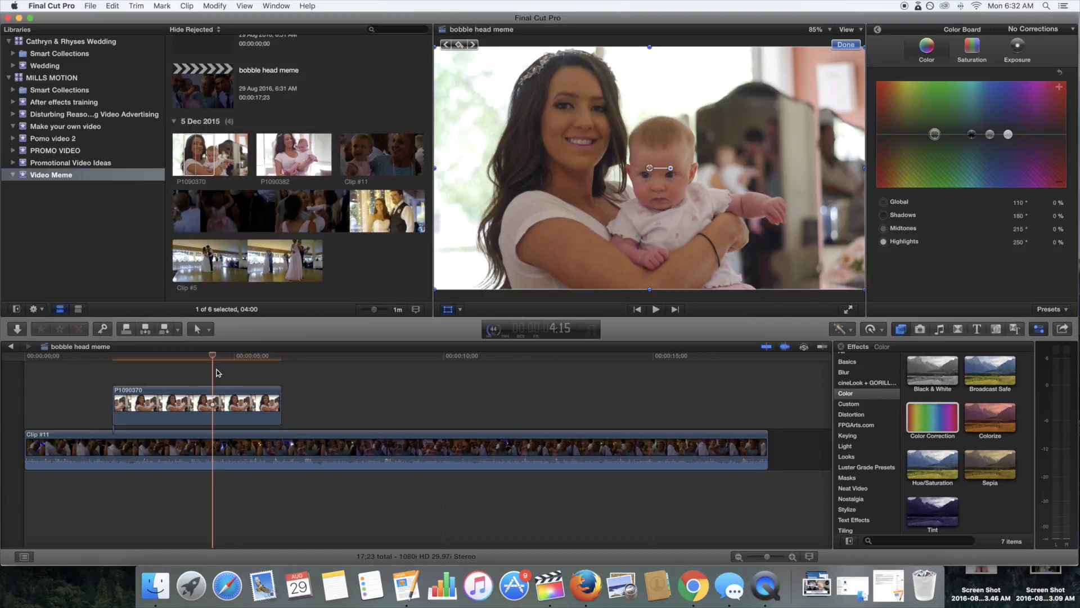
pyautogui.moveTo(281, 402); pyautogui.dragTo(764, 419)
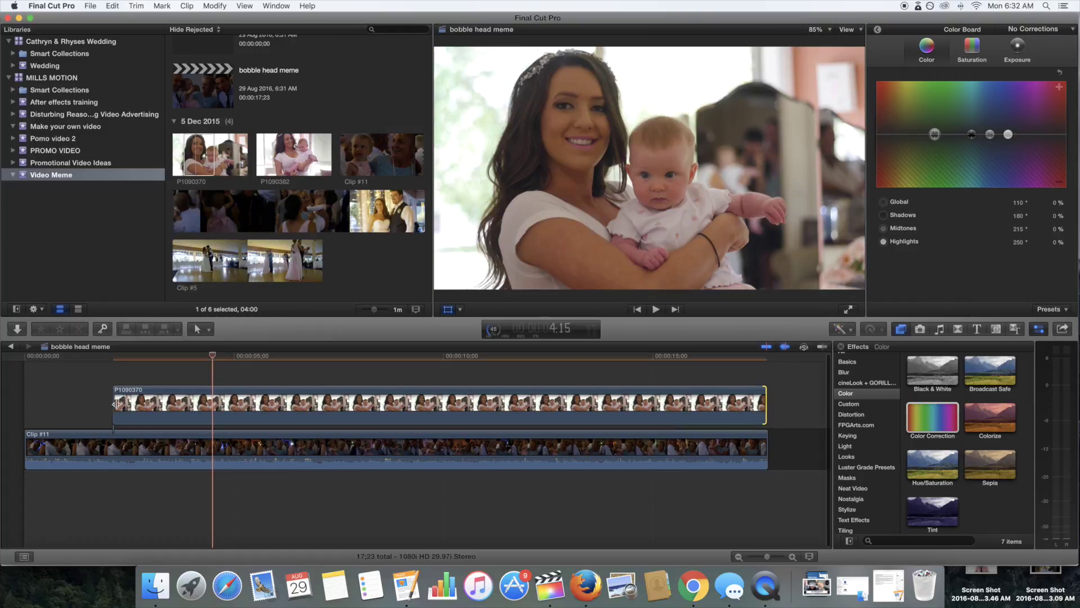
pyautogui.moveTo(109, 405); pyautogui.dragTo(23, 413)
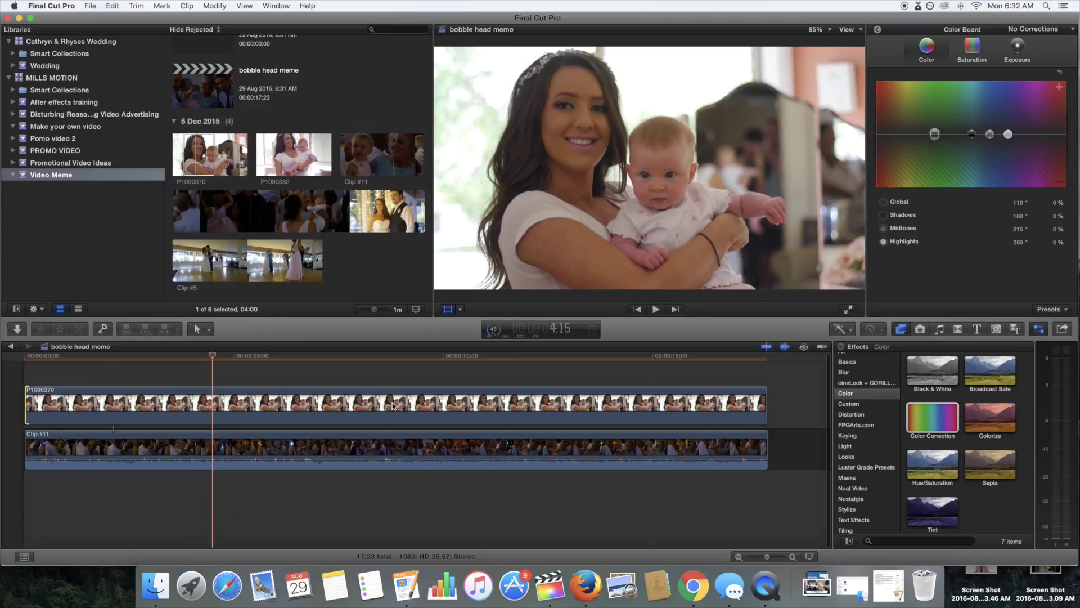
pyautogui.click(457, 399)
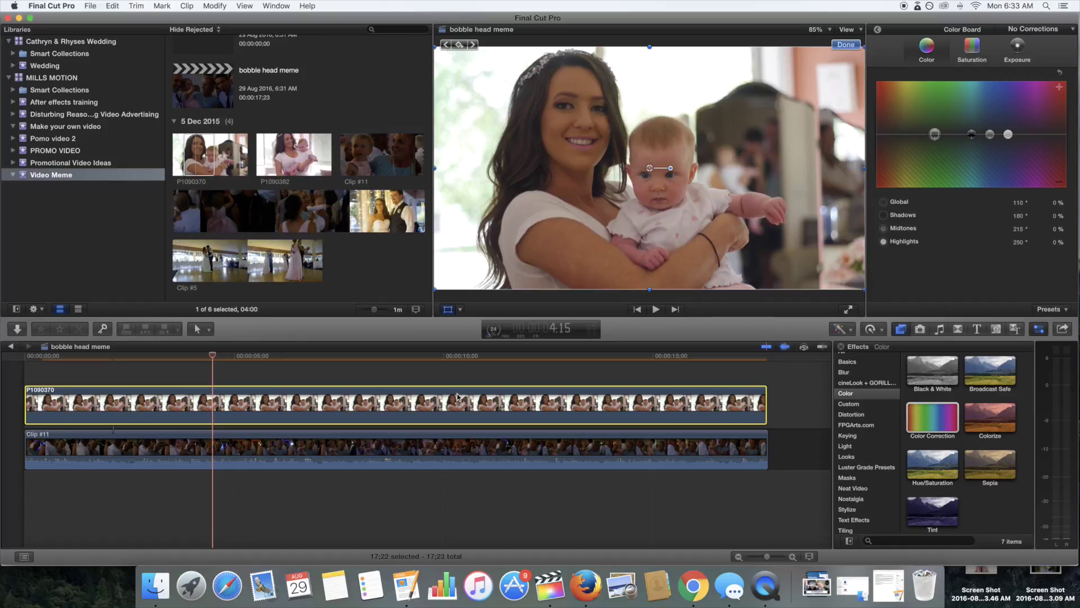
# Drag the Draw Mask effect from the Masks category onto the P1090370 clip
pyautogui.click(901, 330)
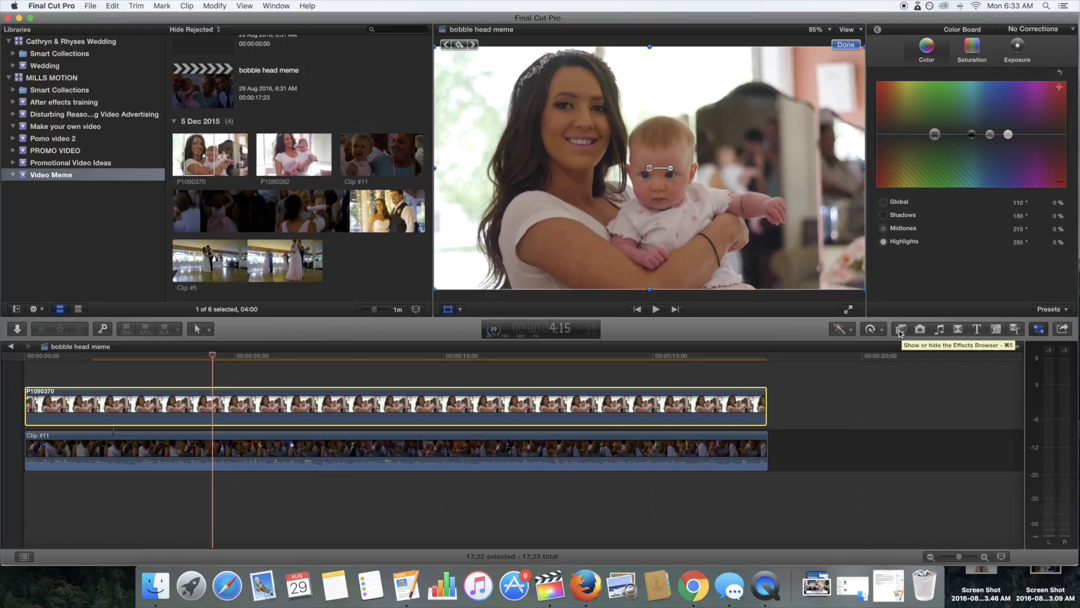
pyautogui.click(900, 333)
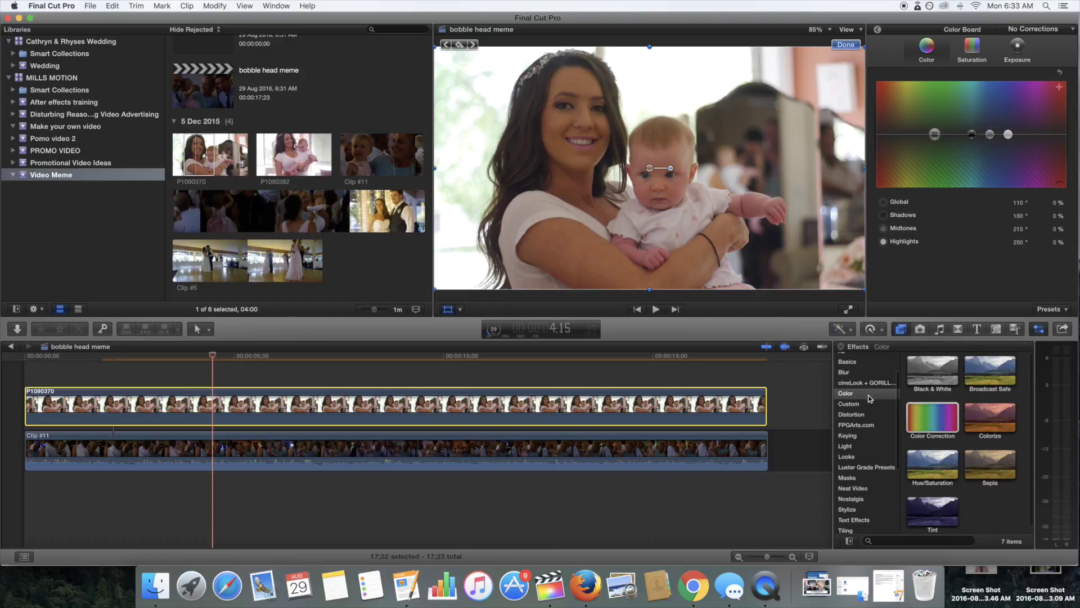
pyautogui.scroll(1, 866, 416)
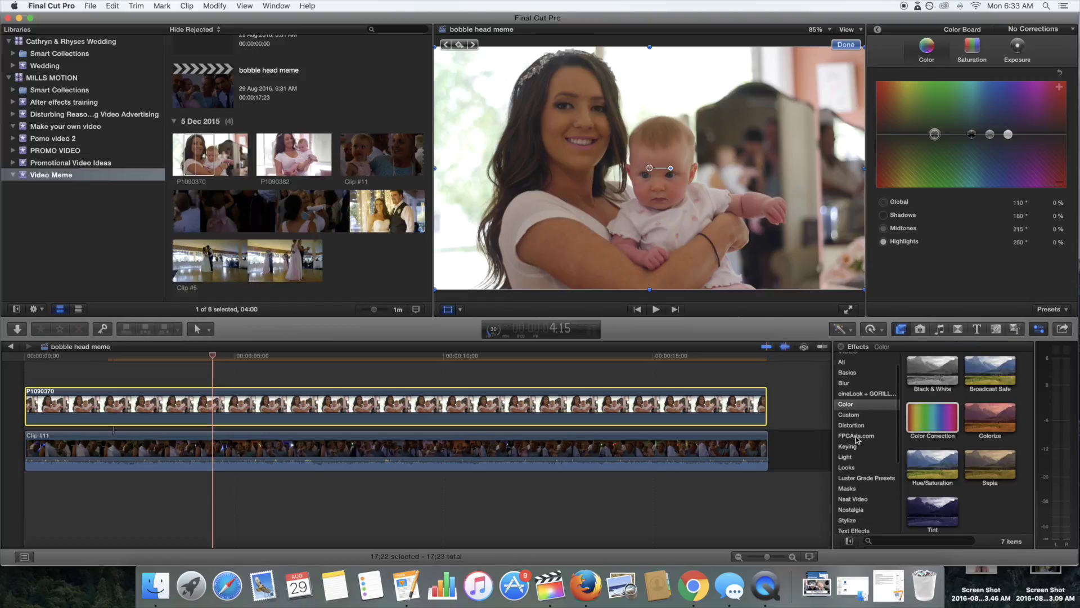
pyautogui.scroll(-5, 856, 439)
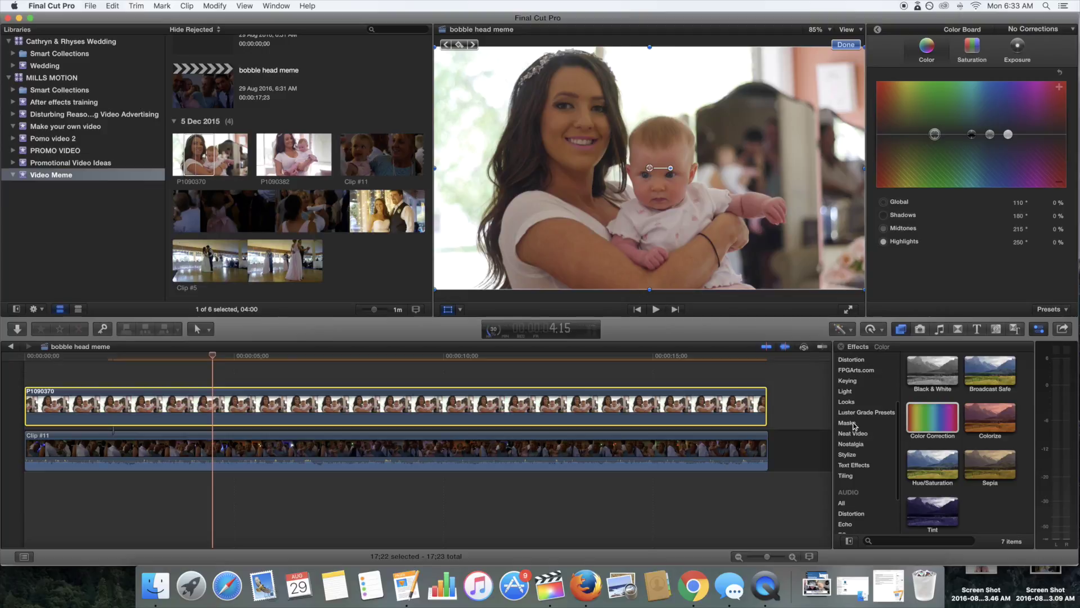
pyautogui.click(848, 423)
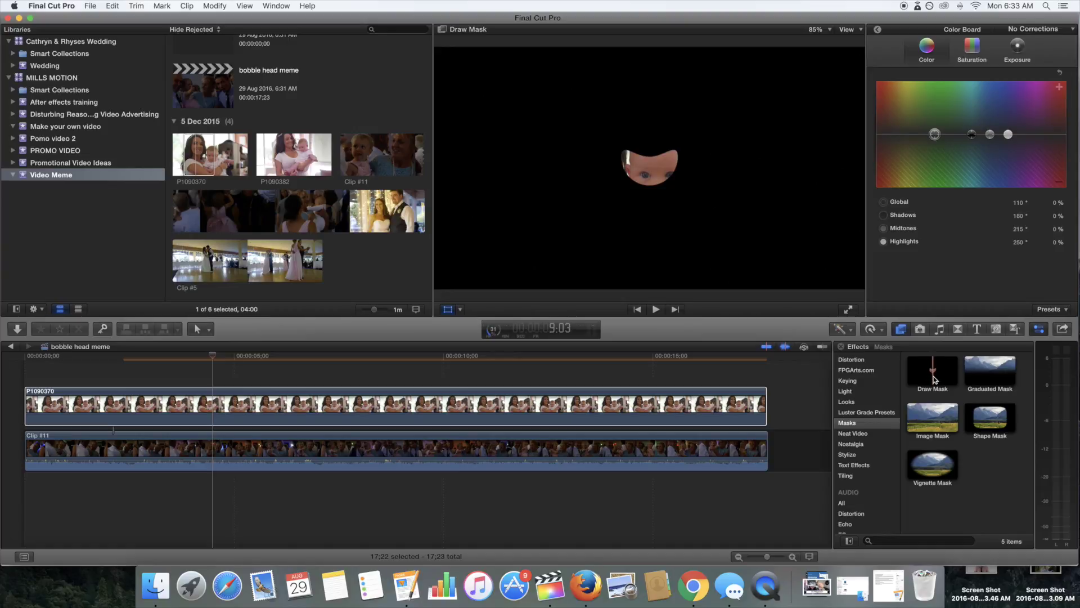
pyautogui.click(934, 379)
pyautogui.moveTo(944, 379)
pyautogui.mouseDown()
pyautogui.moveTo(710, 419)
pyautogui.moveTo(652, 414)
pyautogui.mouseUp()
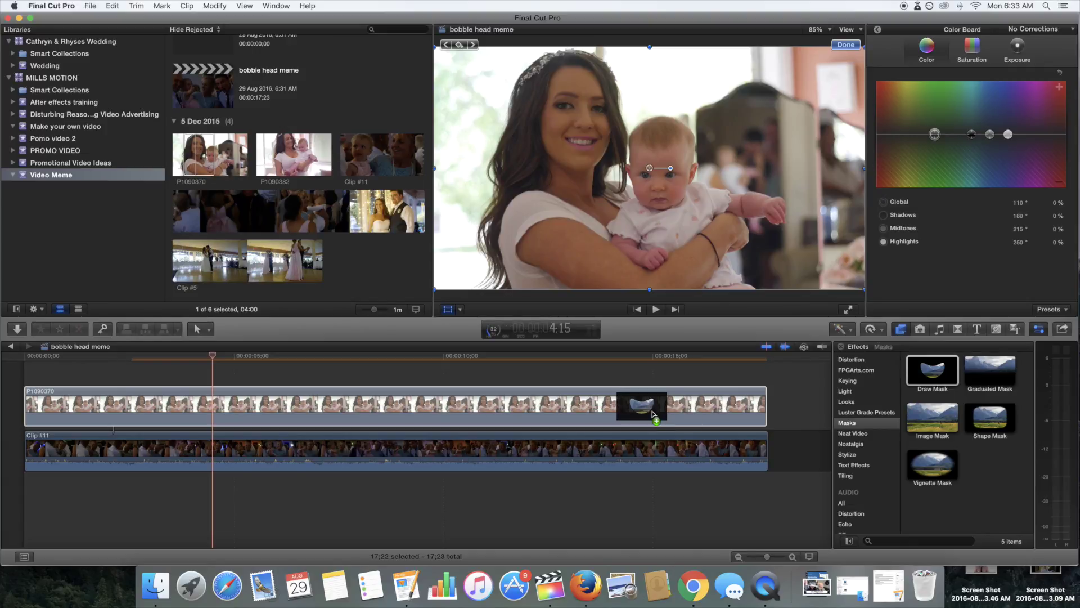
pyautogui.moveTo(653, 415); pyautogui.dragTo(652, 414)
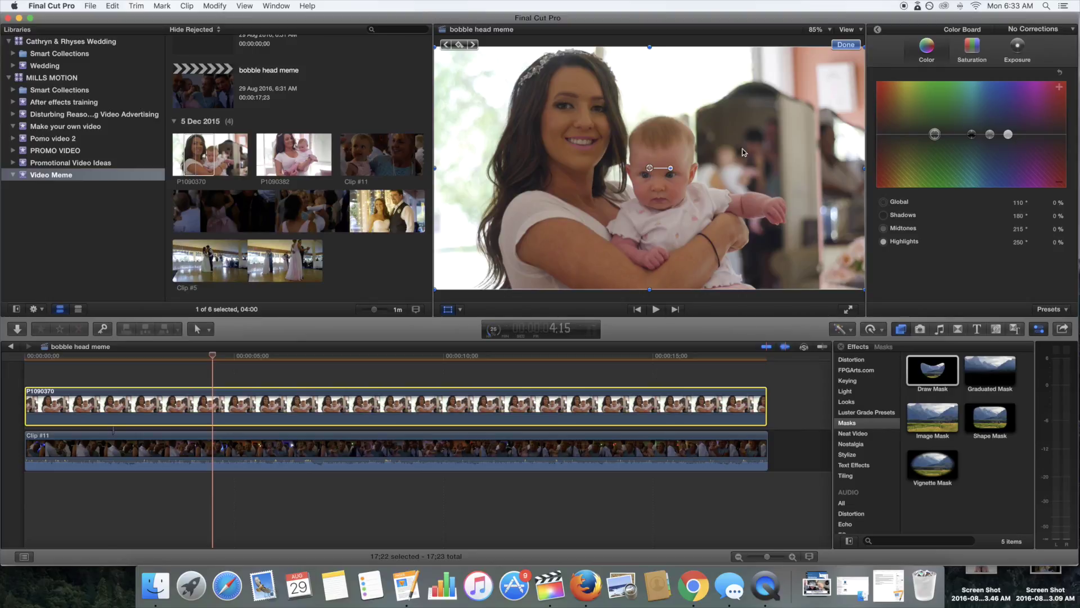
# Place mask points from under the baby's chin up the right cheek and over the head
pyautogui.click(845, 45)
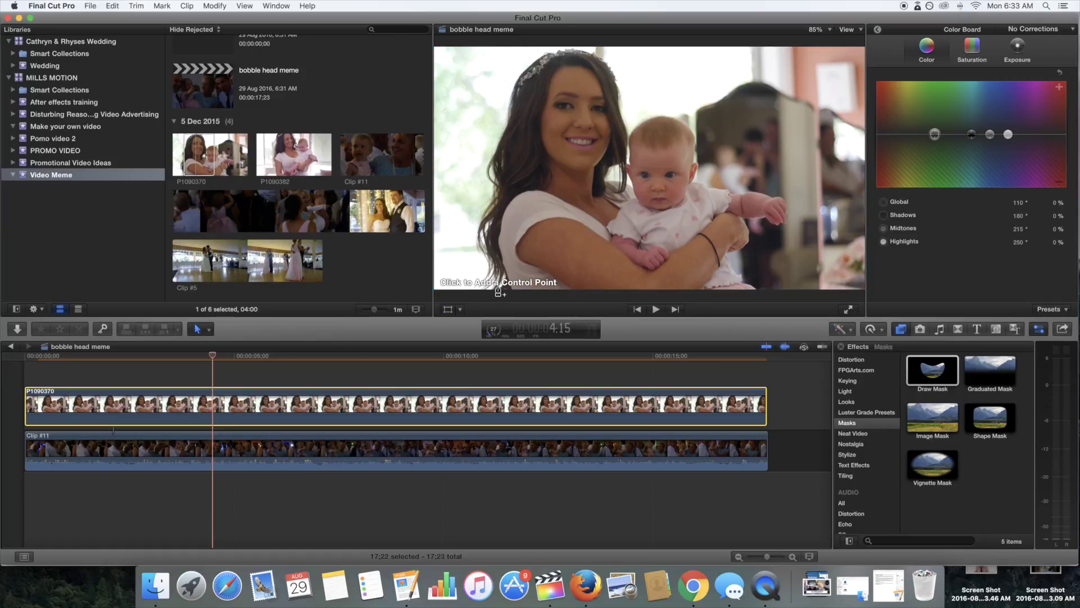
pyautogui.click(661, 217)
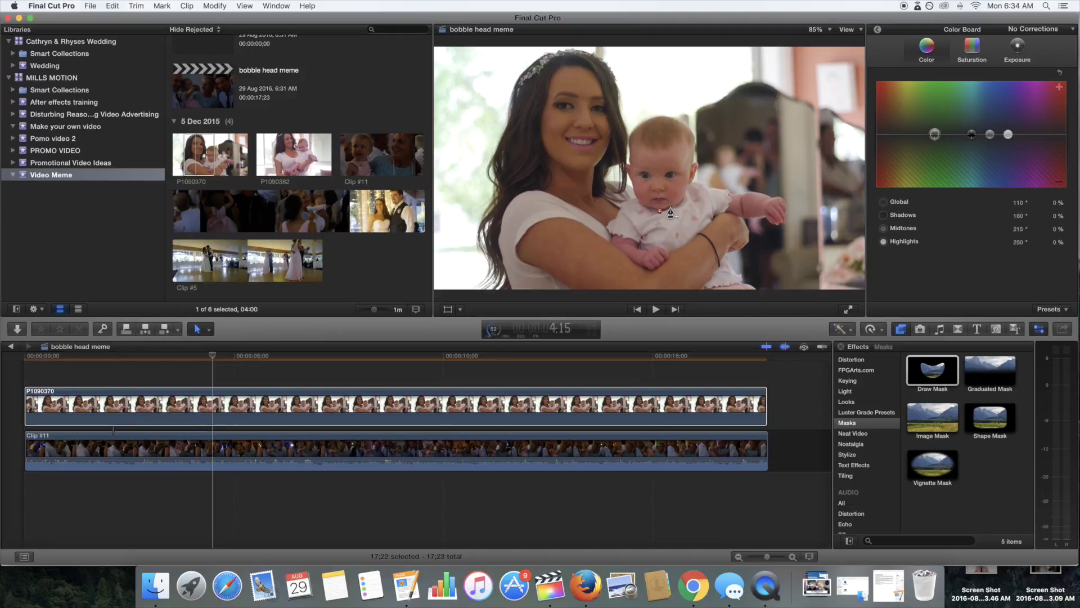
pyautogui.click(670, 208)
pyautogui.click(679, 206)
pyautogui.click(687, 198)
pyautogui.click(691, 188)
pyautogui.click(698, 171)
pyautogui.click(696, 162)
pyautogui.click(695, 145)
pyautogui.click(680, 122)
pyautogui.click(671, 119)
# Continue the mask down the head's left side and jaw, closing it at the first point
pyautogui.click(655, 115)
pyautogui.click(642, 122)
pyautogui.click(633, 132)
pyautogui.click(628, 142)
pyautogui.click(626, 151)
pyautogui.click(627, 161)
pyautogui.click(627, 168)
pyautogui.click(629, 183)
pyautogui.click(635, 192)
pyautogui.click(641, 200)
pyautogui.click(648, 206)
pyautogui.click(659, 212)
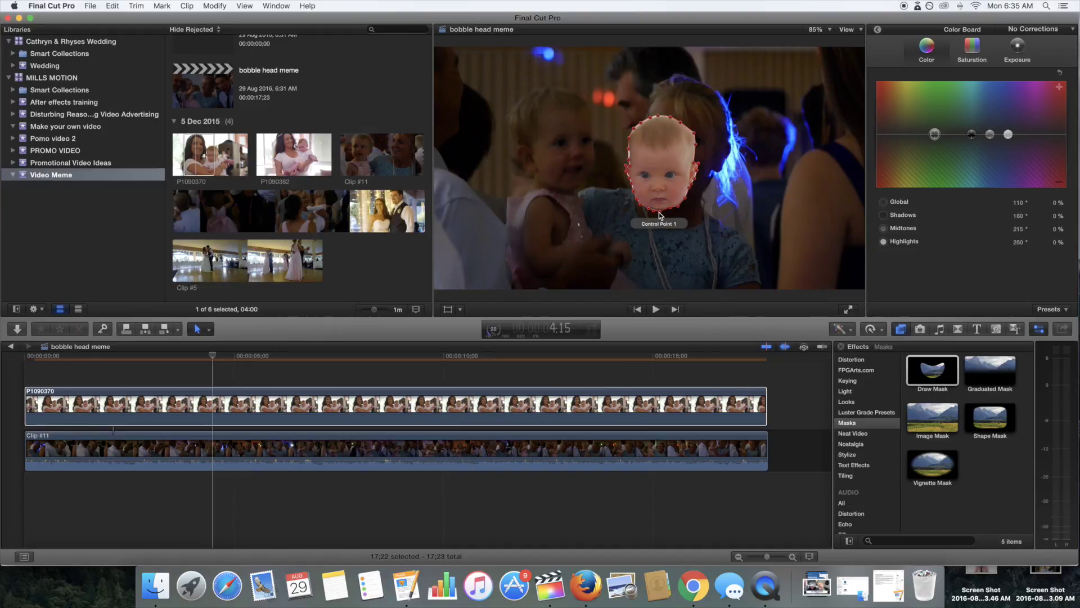
pyautogui.click(561, 391)
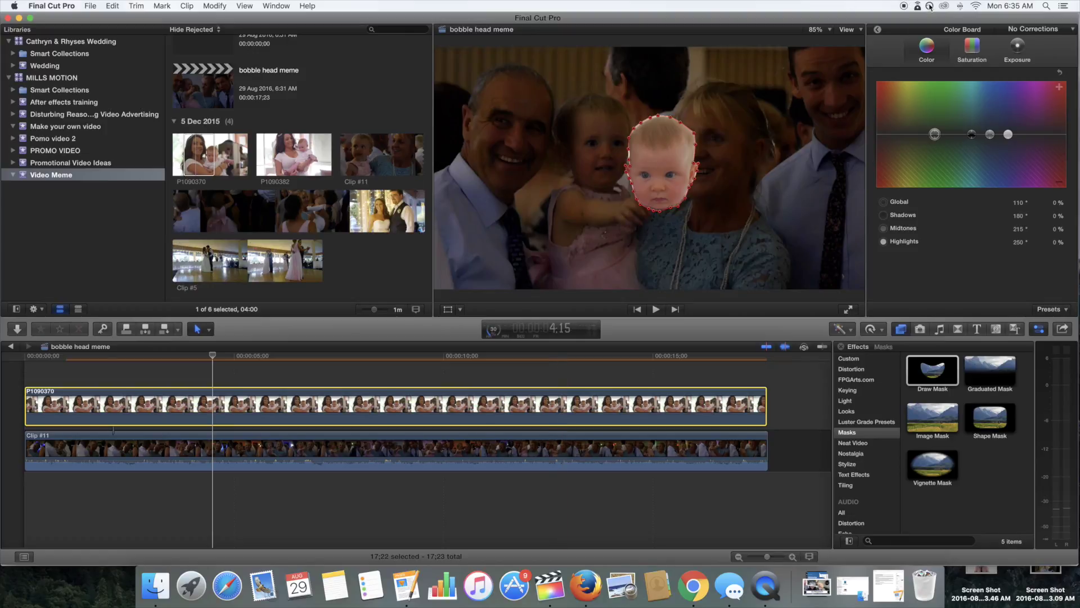
# In the Inspector, set the Draw Mask Shape Type to B-Spline and Feather to -27
pyautogui.click(878, 32)
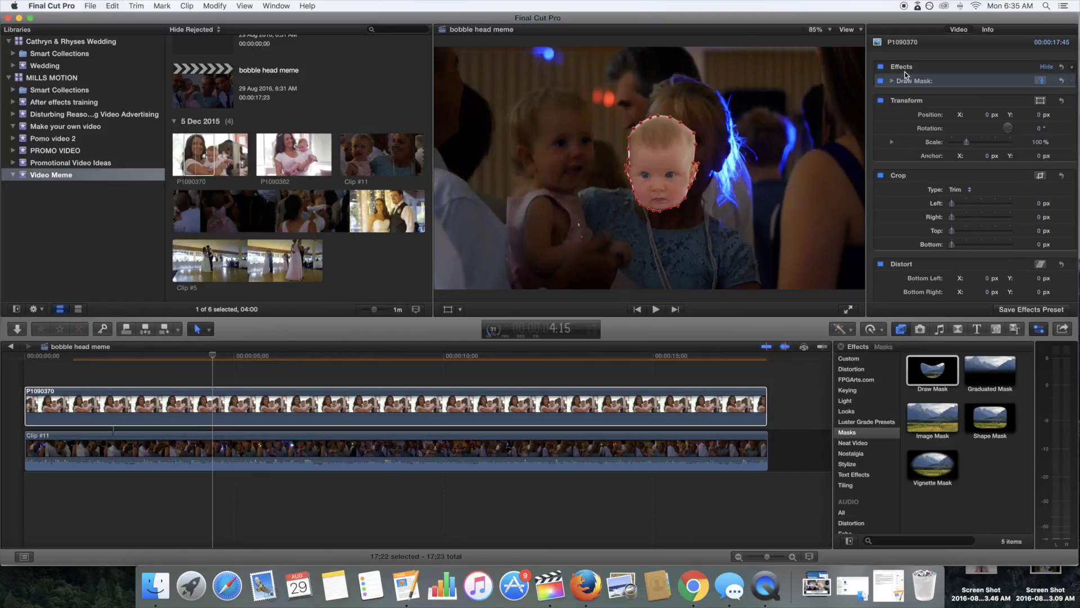
pyautogui.click(1036, 330)
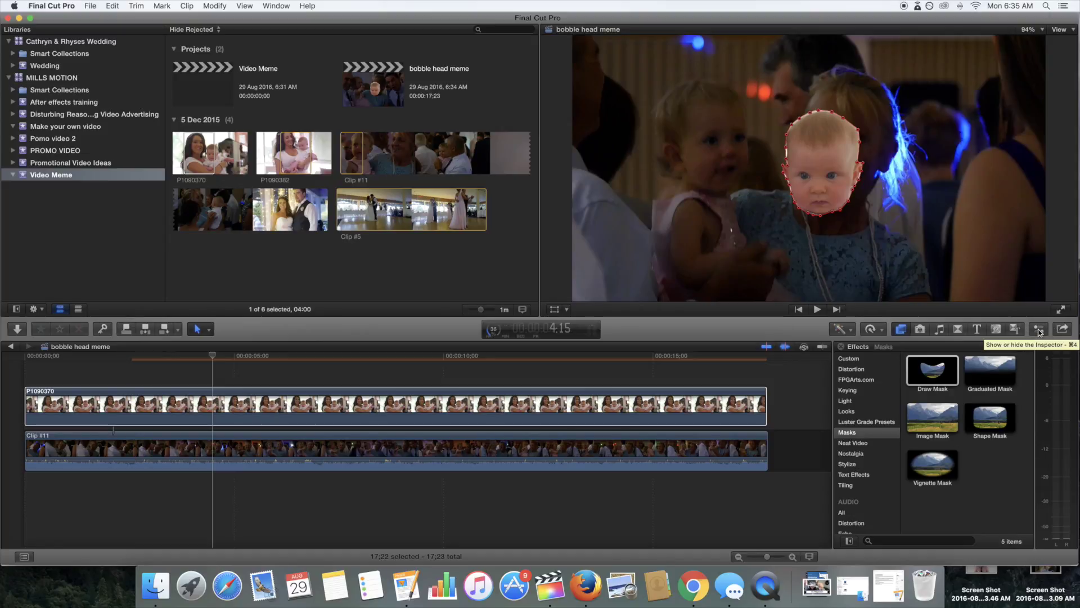
pyautogui.click(1039, 331)
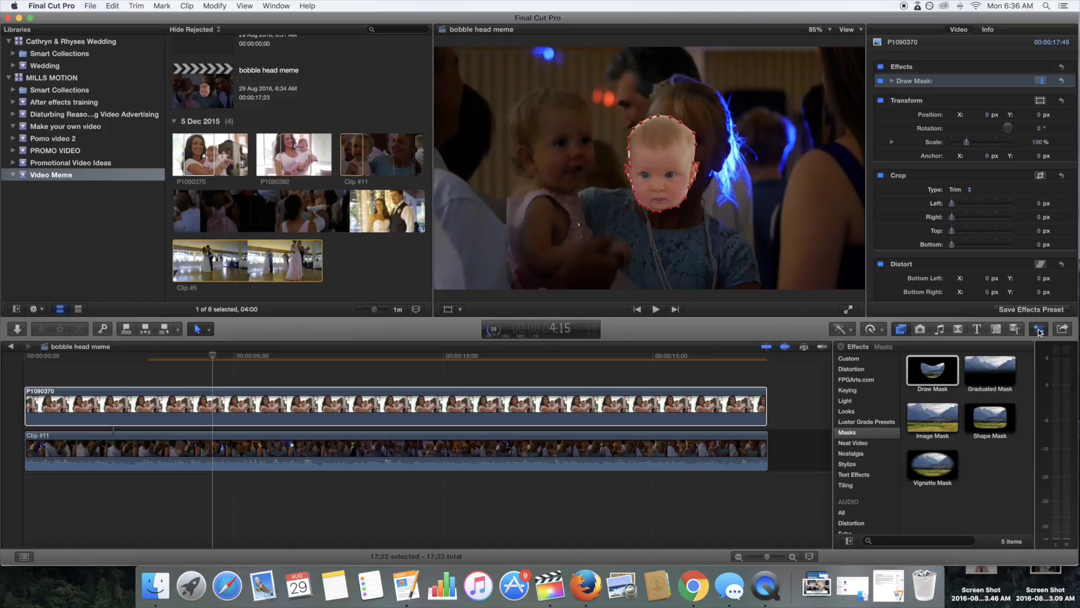
pyautogui.press('Home')
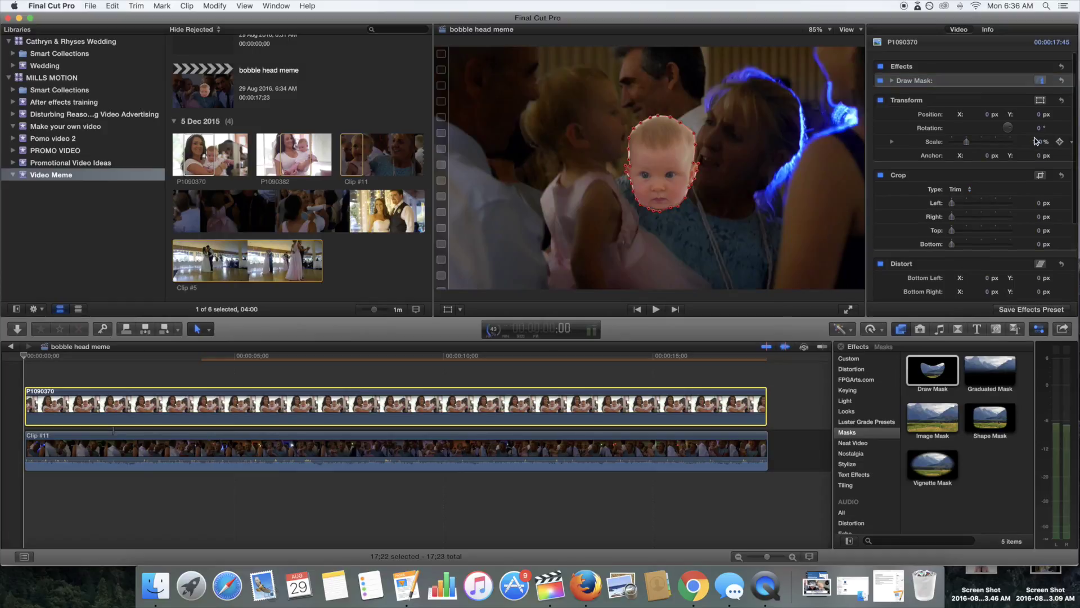
pyautogui.click(1040, 80)
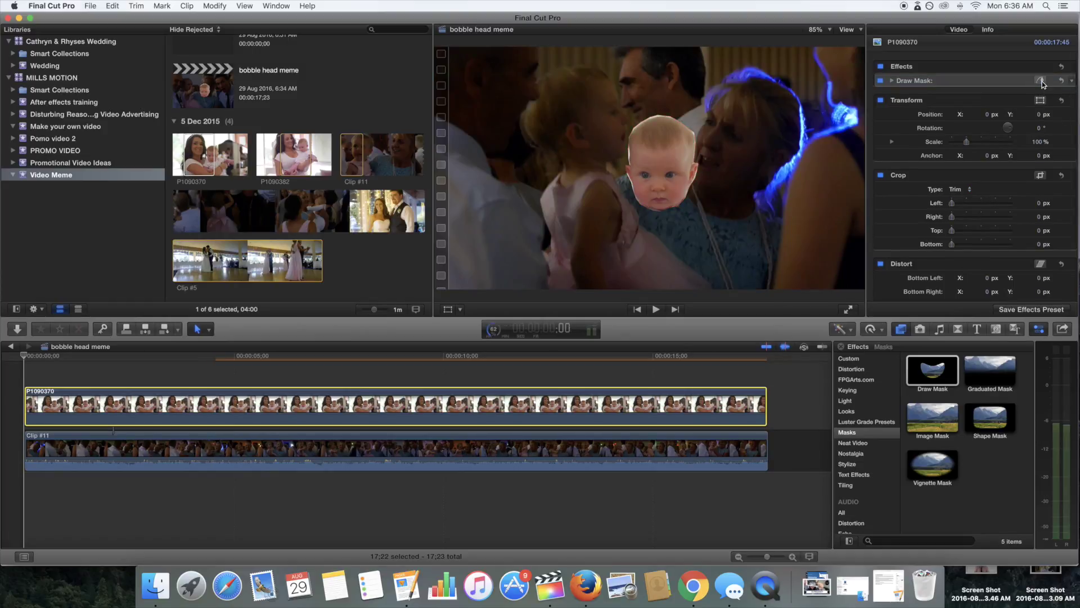
pyautogui.click(892, 81)
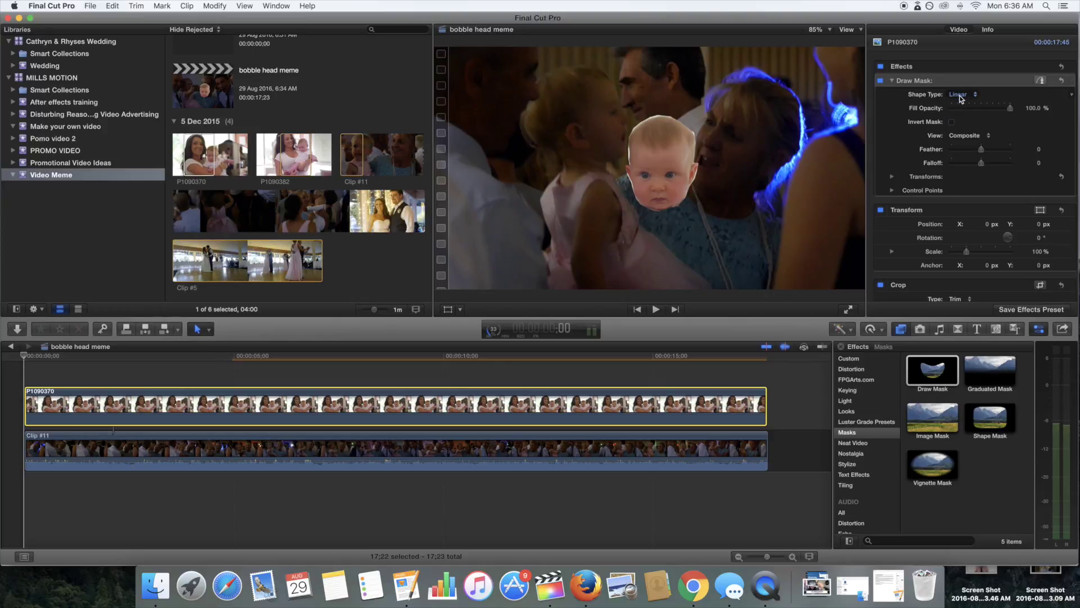
pyautogui.click(961, 99)
pyautogui.click(965, 117)
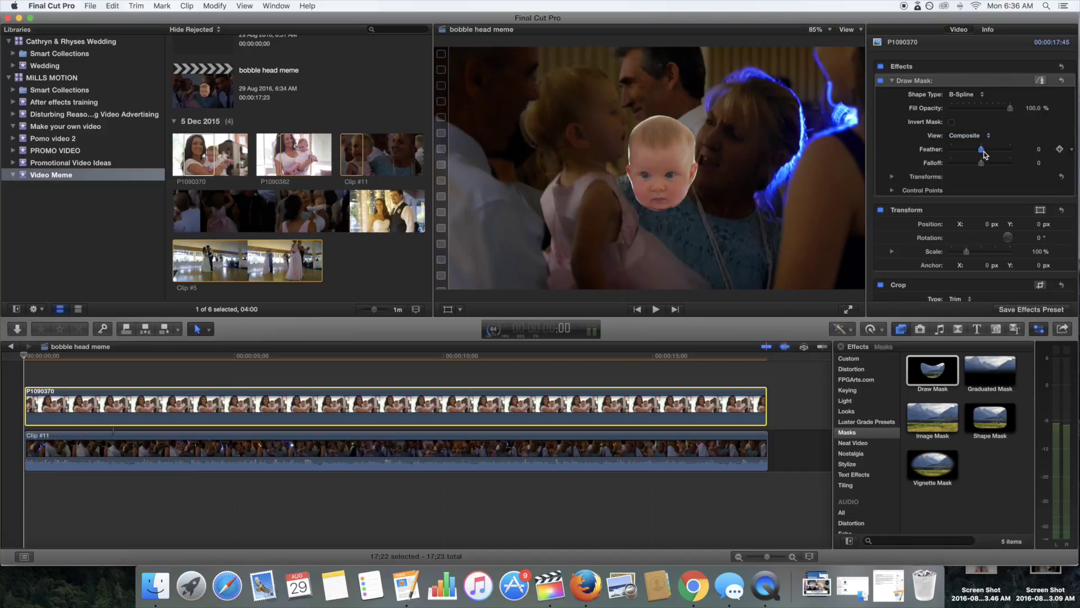
pyautogui.moveTo(983, 151)
pyautogui.mouseDown()
pyautogui.moveTo(967, 153)
pyautogui.moveTo(977, 157)
pyautogui.mouseUp()
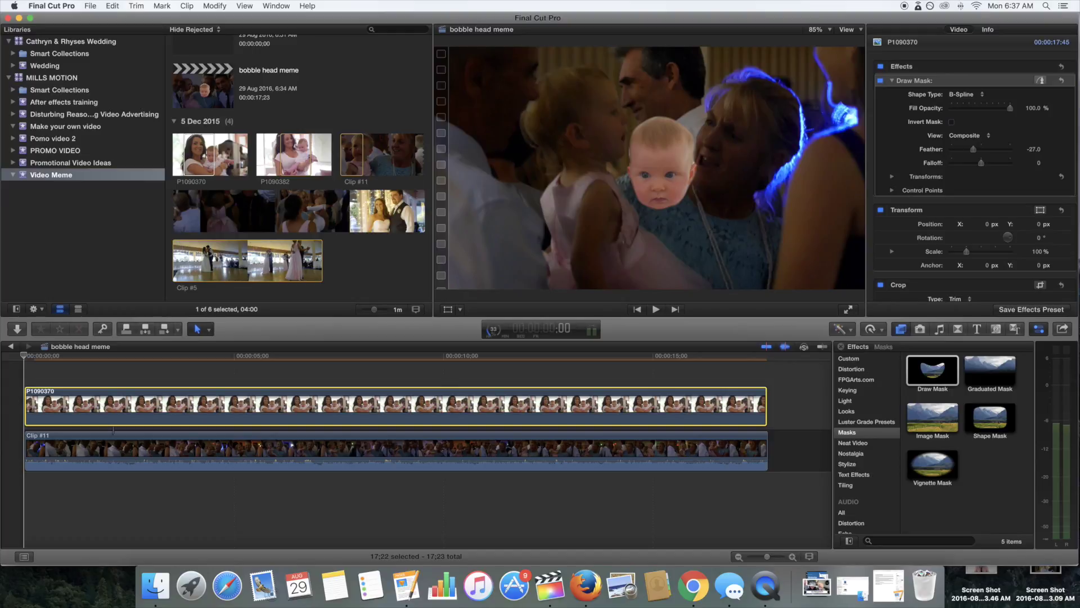
# Move P1090370's anchor point to 39.0, -178.0 px and rotate the head to 2°
pyautogui.click(892, 81)
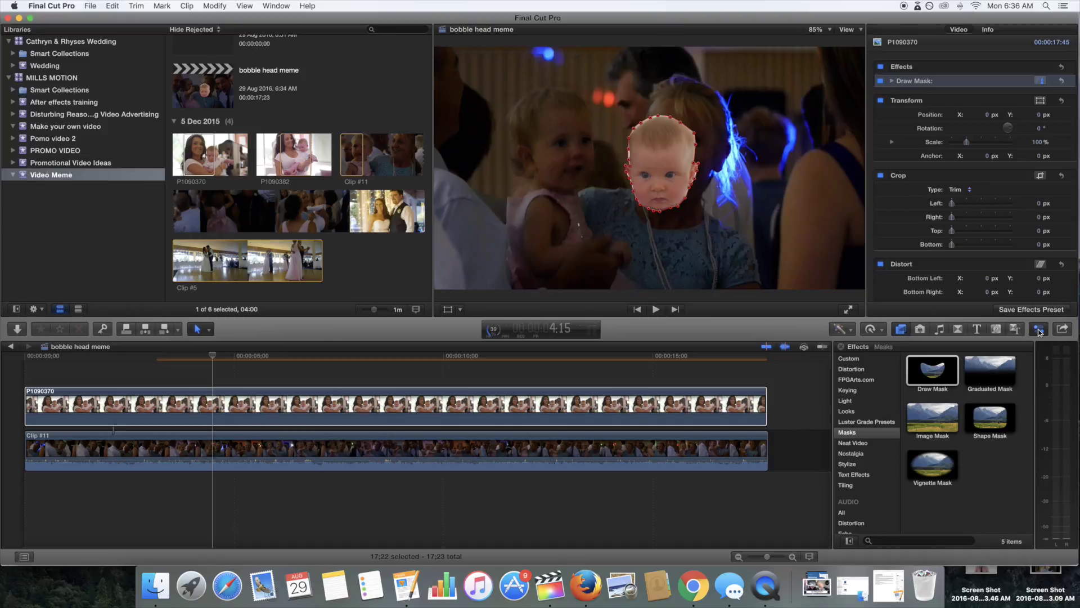
pyautogui.click(533, 403)
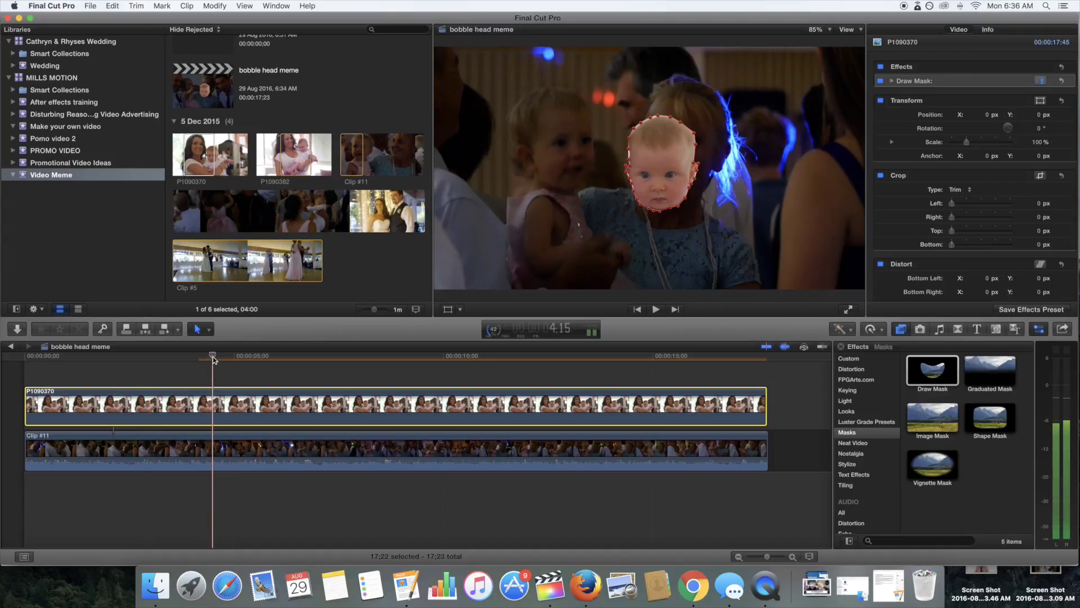
pyautogui.press('Home')
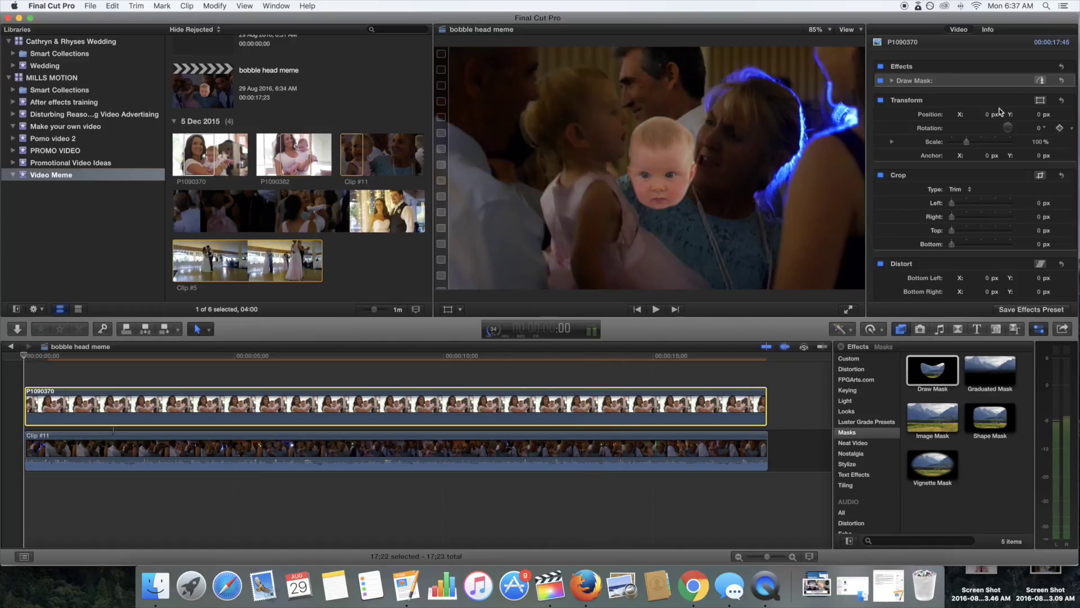
pyautogui.click(1040, 101)
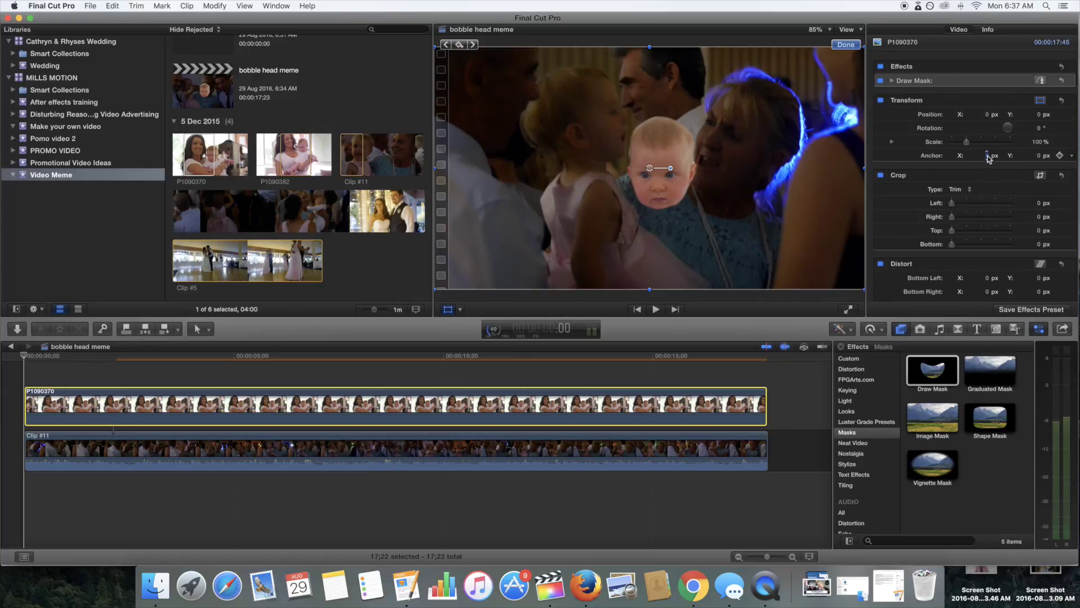
pyautogui.moveTo(987, 156)
pyautogui.mouseDown()
pyautogui.moveTo(1019, 156)
pyautogui.moveTo(988, 159)
pyautogui.mouseUp()
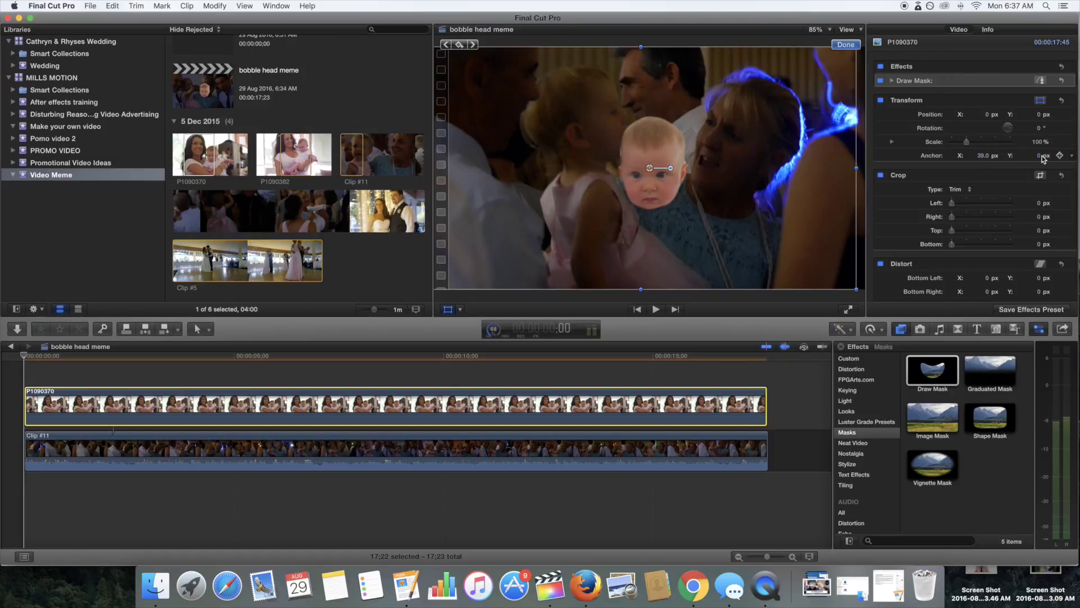
pyautogui.moveTo(1039, 158)
pyautogui.mouseDown()
pyautogui.moveTo(1005, 158)
pyautogui.moveTo(1033, 155)
pyautogui.mouseUp()
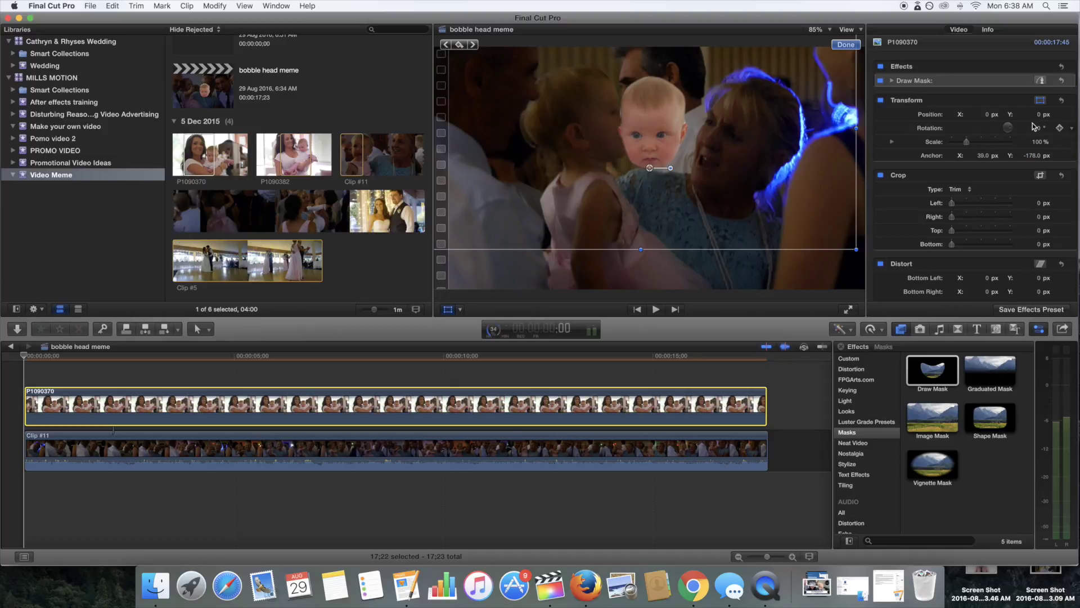
pyautogui.moveTo(1042, 131)
pyautogui.mouseDown()
pyautogui.moveTo(1053, 131)
pyautogui.moveTo(1040, 130)
pyautogui.mouseUp()
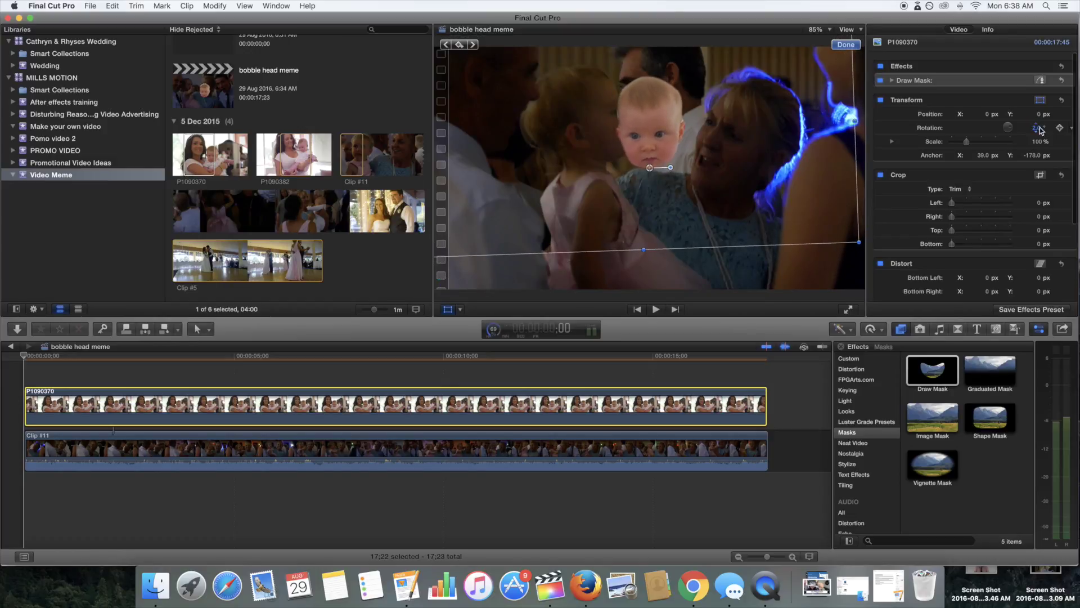
# Reset the head's Anchor X, Anchor Y and Rotation values to 0
pyautogui.click(984, 154)
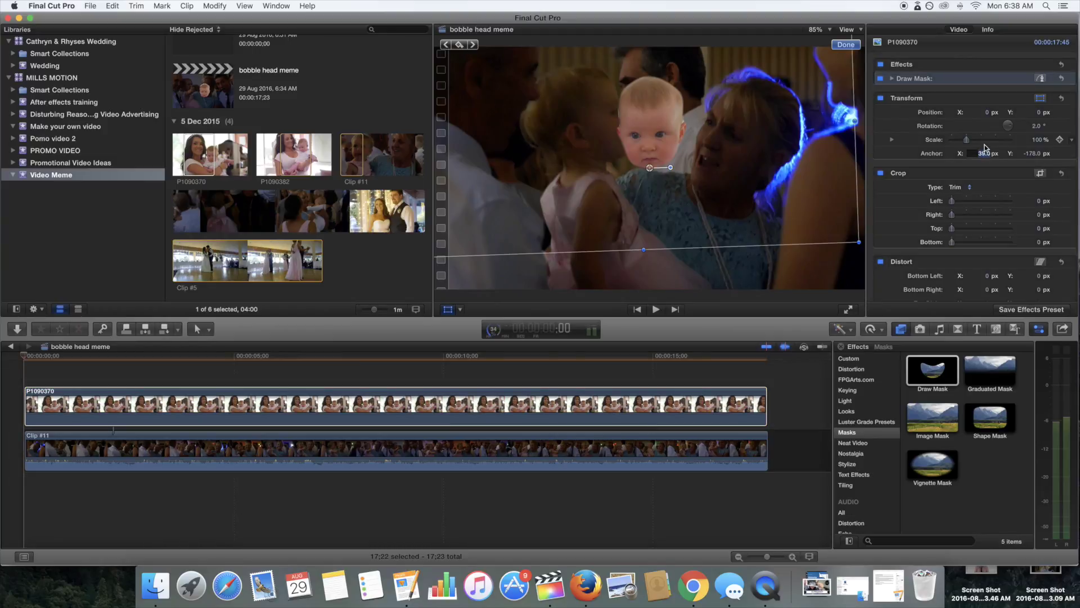
pyautogui.write('0')
pyautogui.press('Return')
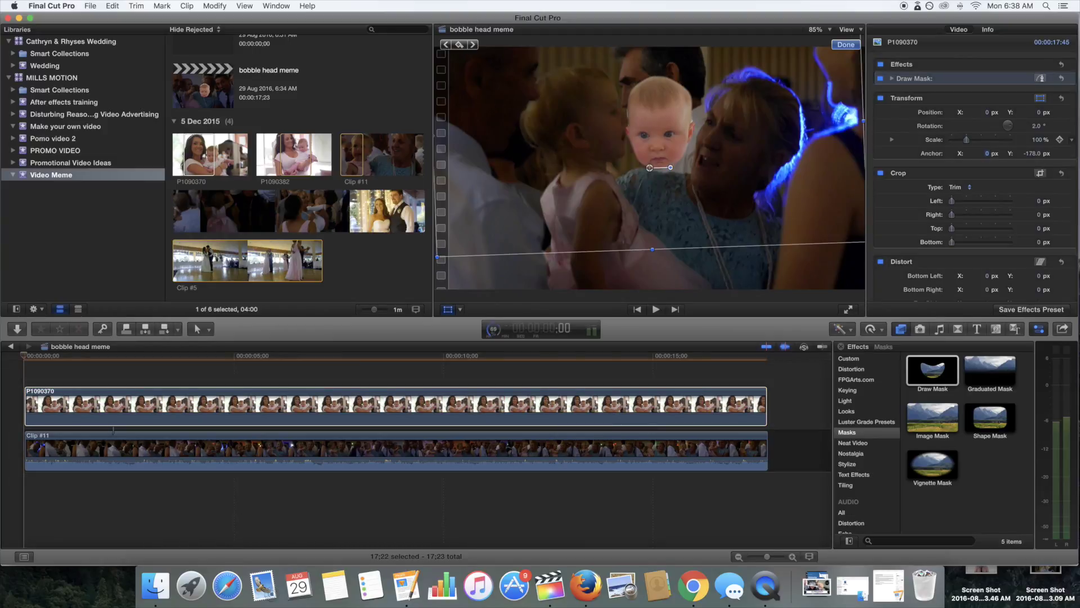
pyautogui.click(1036, 153)
pyautogui.write('0')
pyautogui.press('Return')
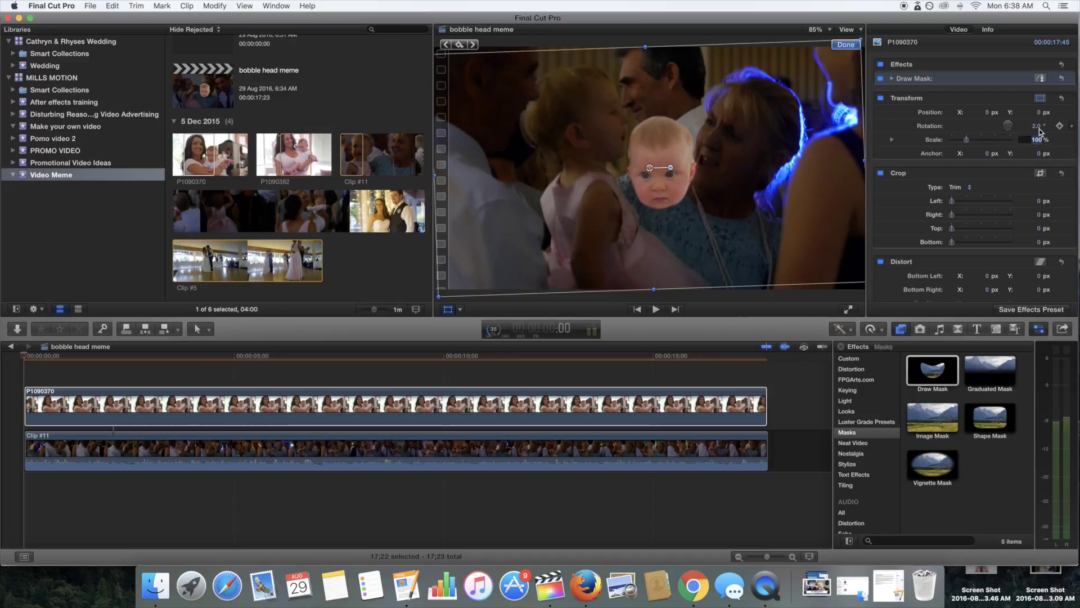
pyautogui.click(1039, 128)
pyautogui.write('0')
pyautogui.press('Return')
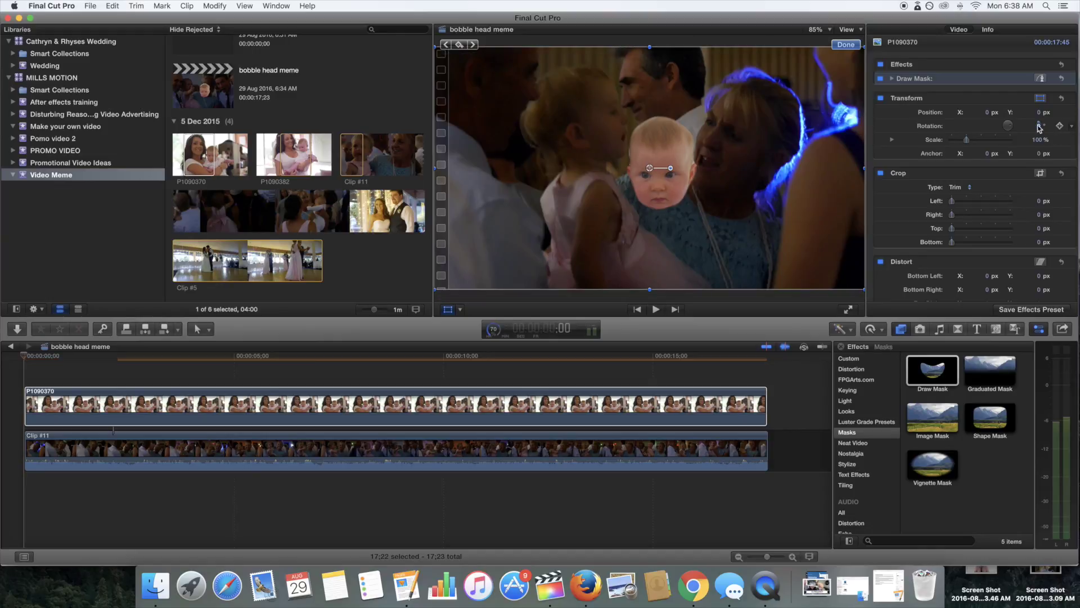
# Test-rotate the head, reset rotation to 0°, then scrub the anchor to 43.3, -183.7 px
pyautogui.moveTo(1038, 127); pyautogui.dragTo(1030, 129)
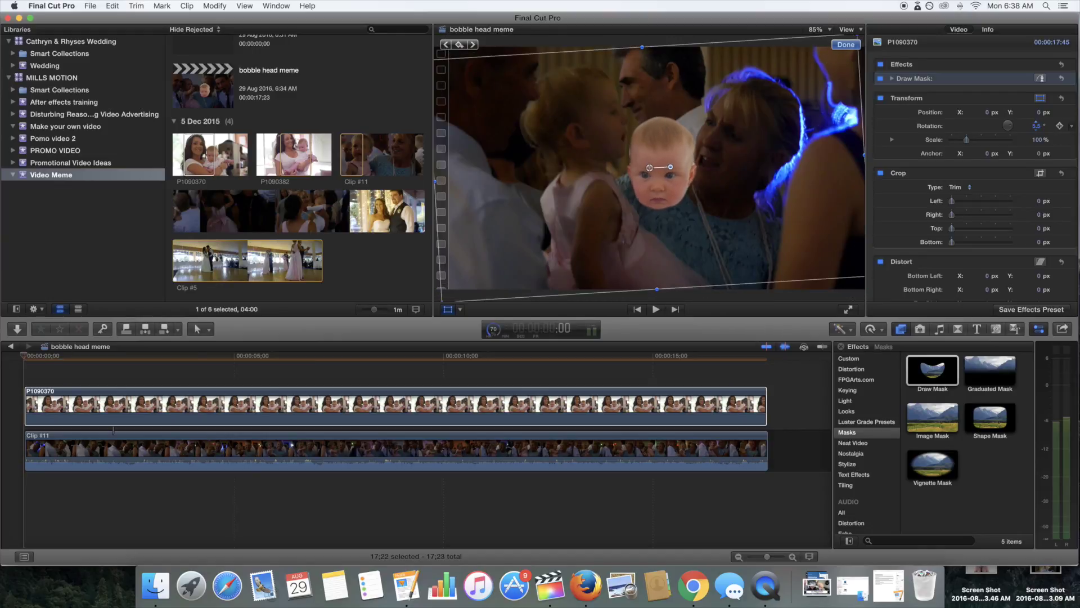
pyautogui.moveTo(1035, 126)
pyautogui.mouseDown()
pyautogui.moveTo(1049, 125)
pyautogui.moveTo(1022, 125)
pyautogui.mouseUp()
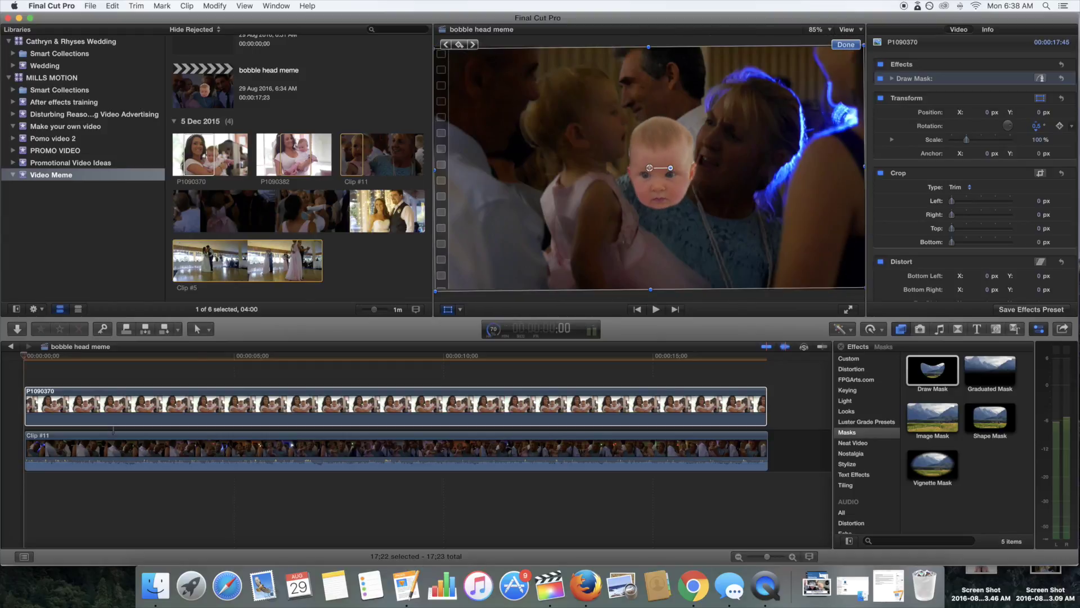
pyautogui.click(1038, 127)
pyautogui.write('0')
pyautogui.press('Return')
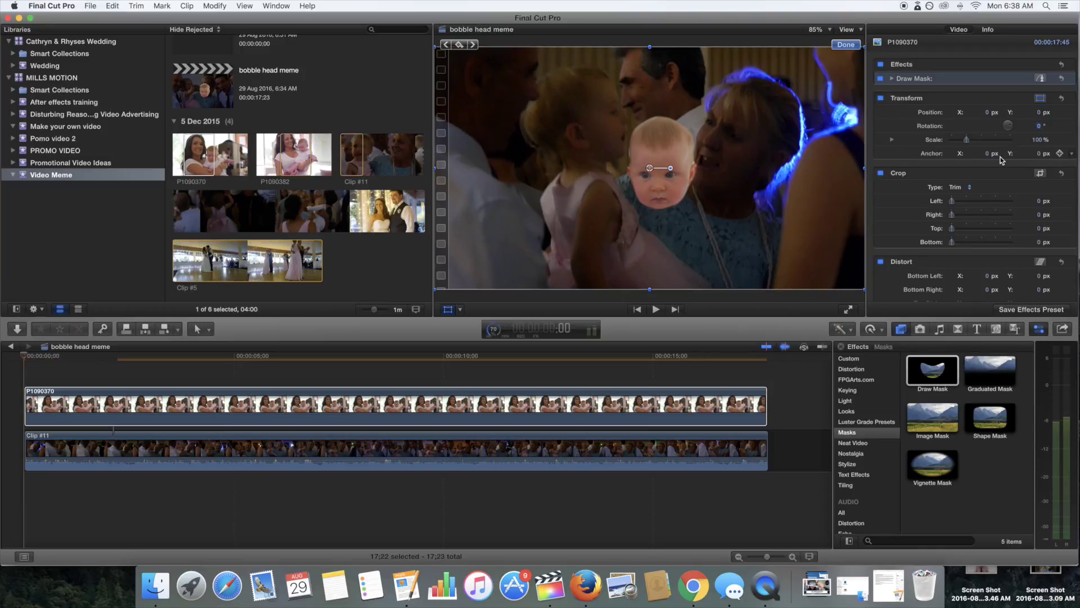
pyautogui.moveTo(988, 155); pyautogui.dragTo(934, 158)
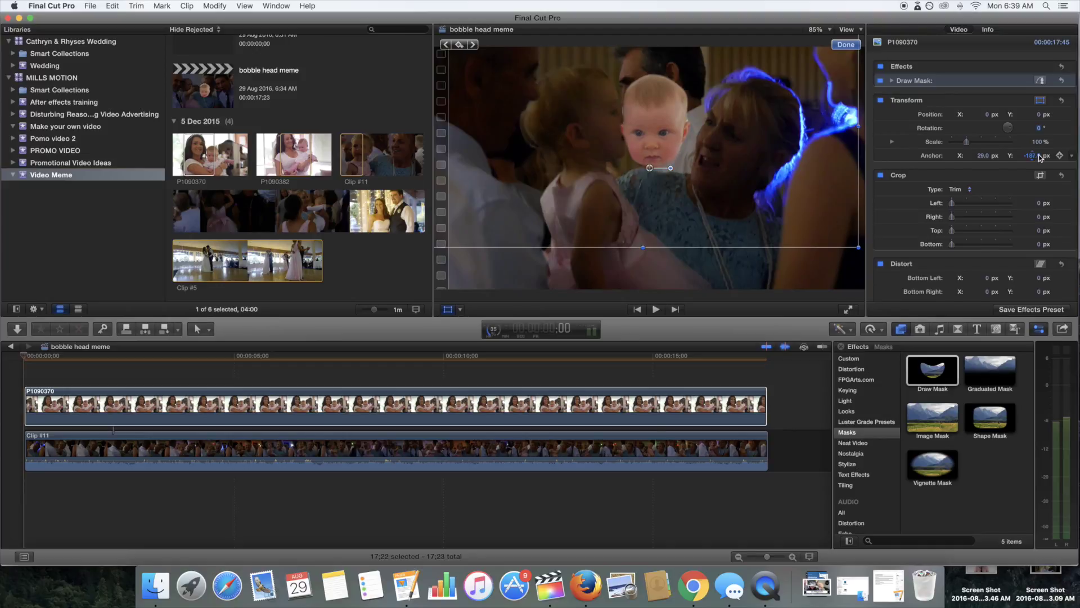
pyautogui.scroll(-1, 984, 155)
pyautogui.click(983, 155)
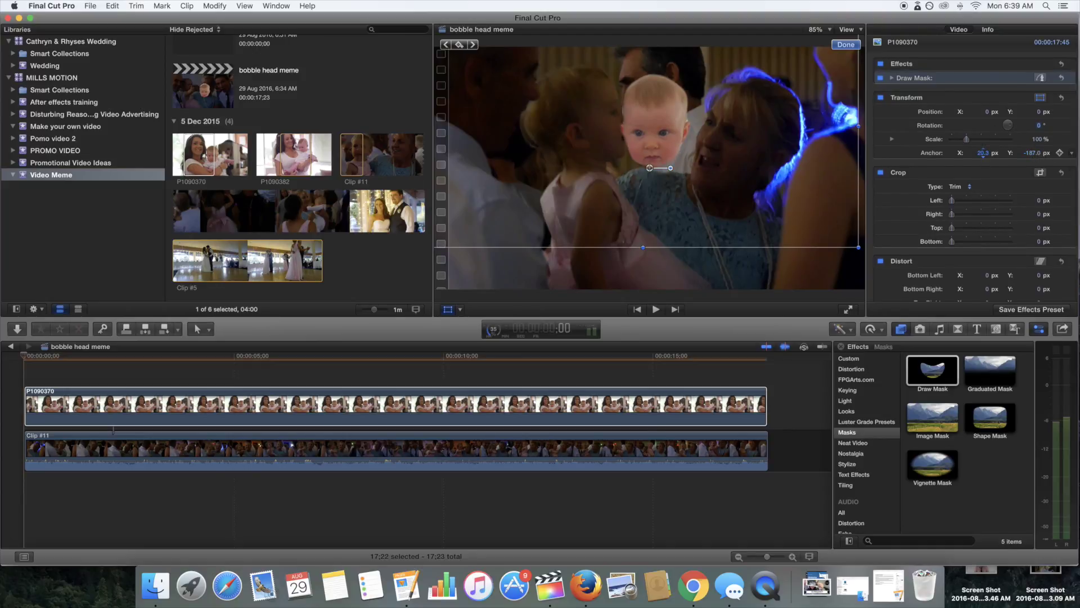
pyautogui.moveTo(983, 156); pyautogui.dragTo(1025, 155)
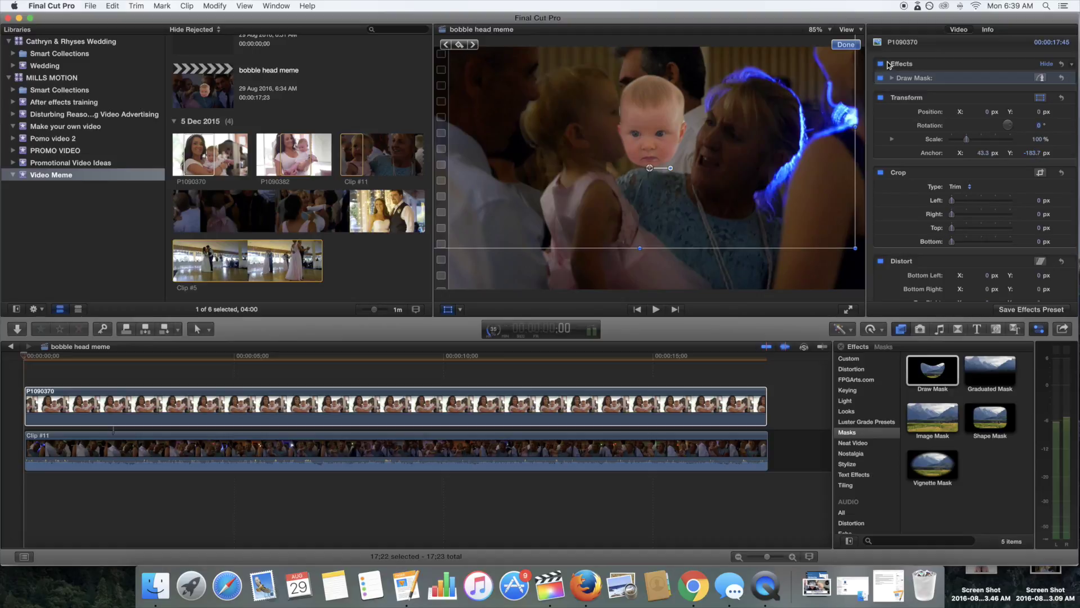
# Scale the baby head to 180% and drag it to 301.6, -171.5 px over the dancer's face
pyautogui.click(25, 357)
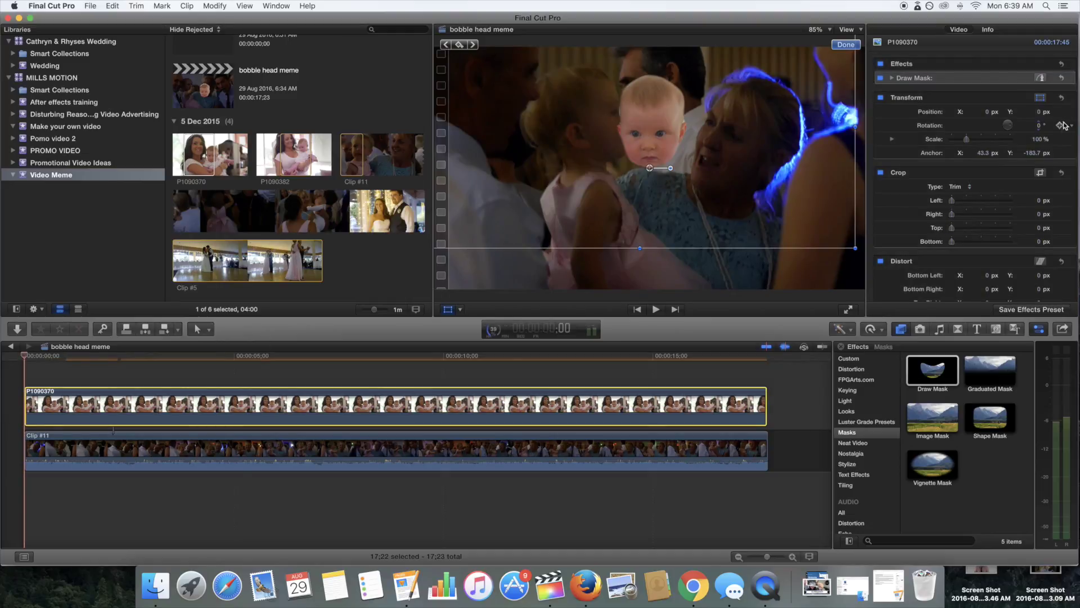
pyautogui.moveTo(1039, 141)
pyautogui.mouseDown()
pyautogui.moveTo(1045, 117)
pyautogui.moveTo(1031, 145)
pyautogui.mouseUp()
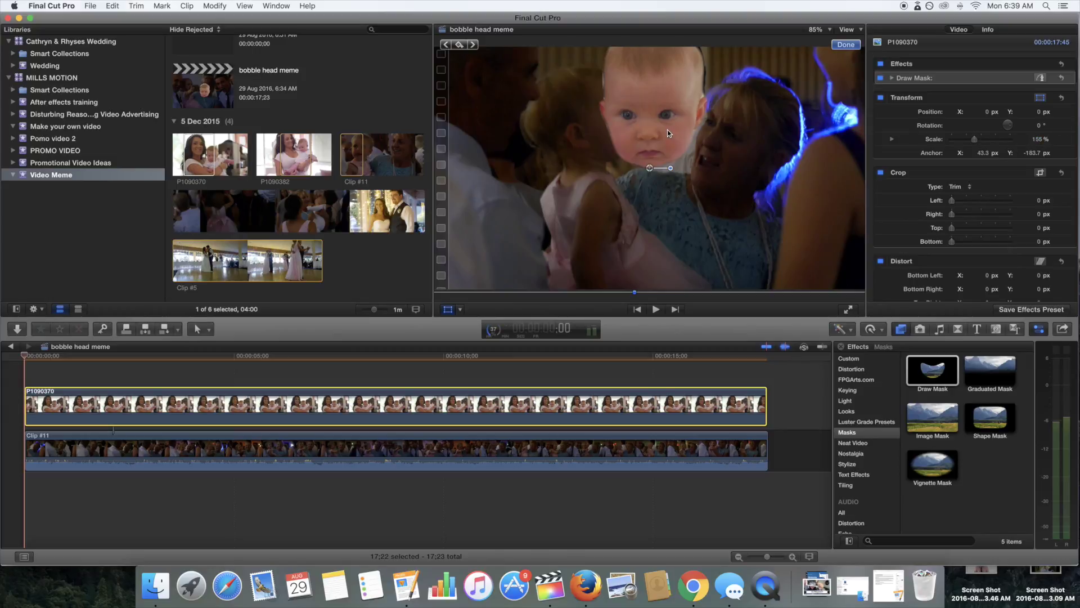
pyautogui.moveTo(678, 135); pyautogui.dragTo(759, 168)
pyautogui.moveTo(1040, 142); pyautogui.dragTo(1055, 142)
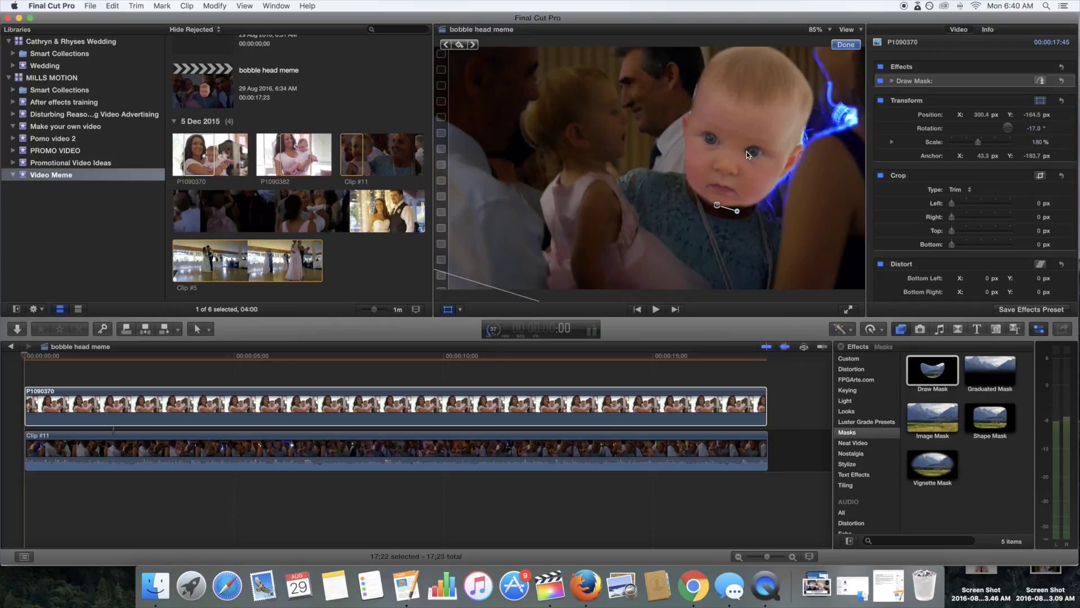
pyautogui.moveTo(742, 157); pyautogui.dragTo(741, 158)
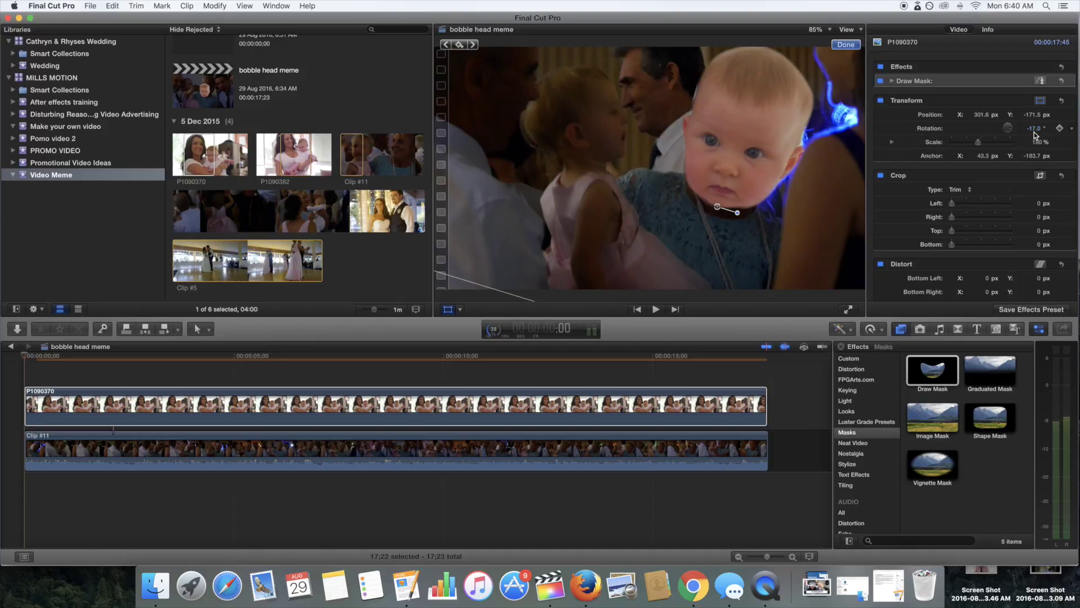
pyautogui.click(979, 114)
# Add Scale and Position keyframes holding the 180% baby head over the dancing woman
pyautogui.press('Escape')
pyautogui.click(1060, 143)
pyautogui.click(1060, 115)
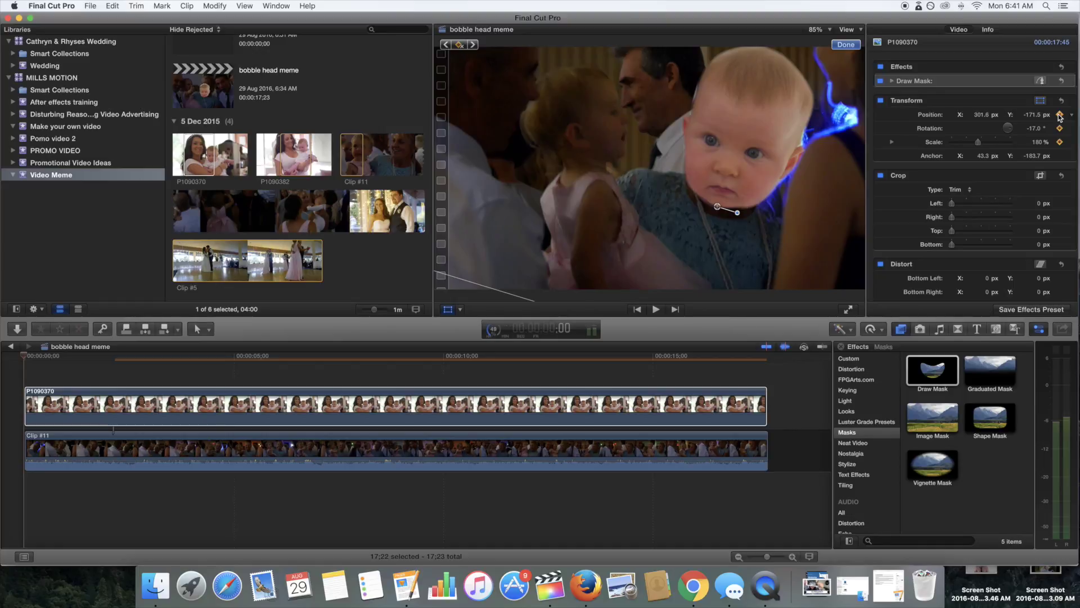
# Show P1090370's video animation lanes and limit the Transform lane to Position keyframes
pyautogui.rightClick(346, 401)
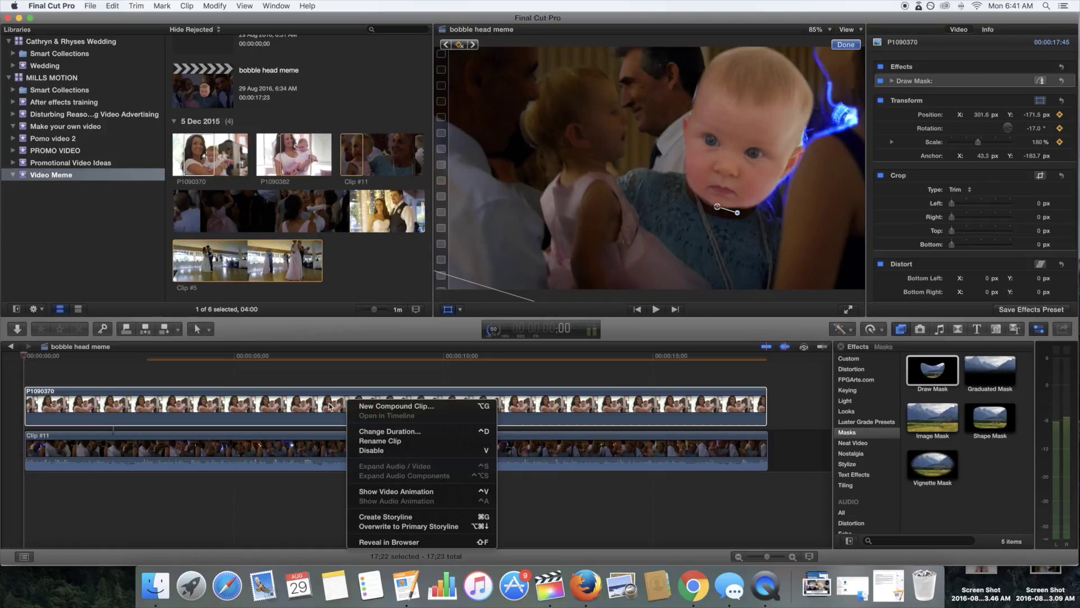
pyautogui.click(388, 493)
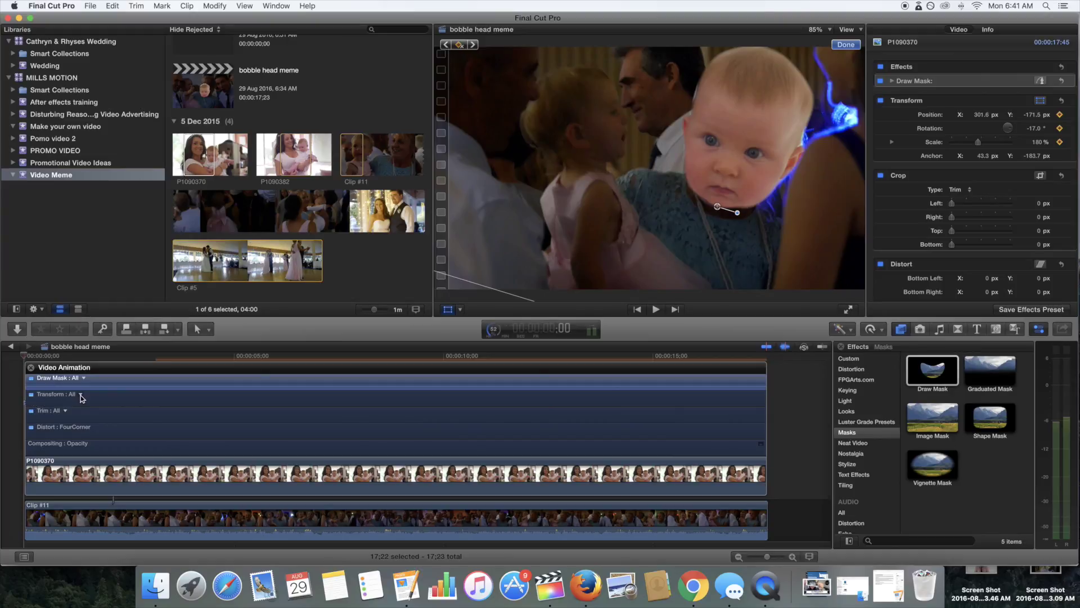
pyautogui.click(80, 395)
pyautogui.click(99, 407)
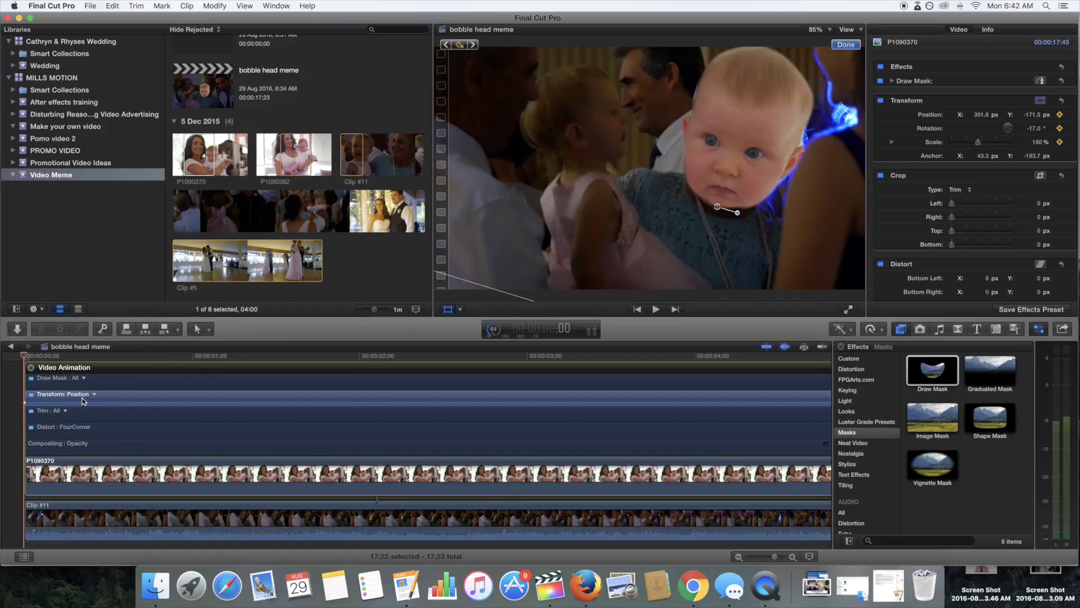
pyautogui.scroll(1, 17, 355)
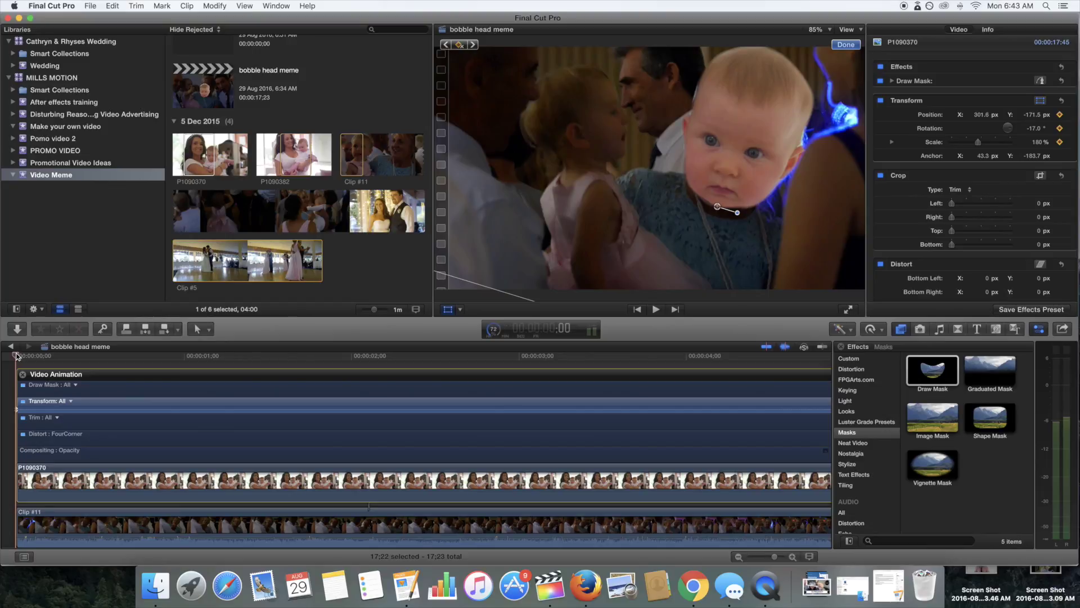
# At frame 4, keyframe the baby head's position at 255.6, -182.5 px to stay on the girl
pyautogui.press('Right')
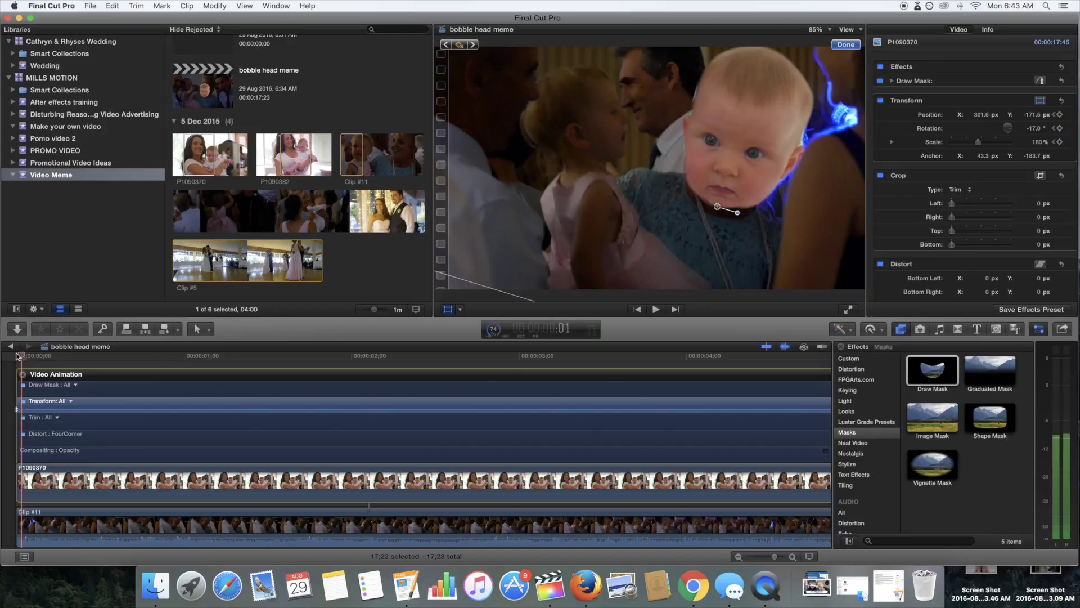
pyautogui.press('Right')
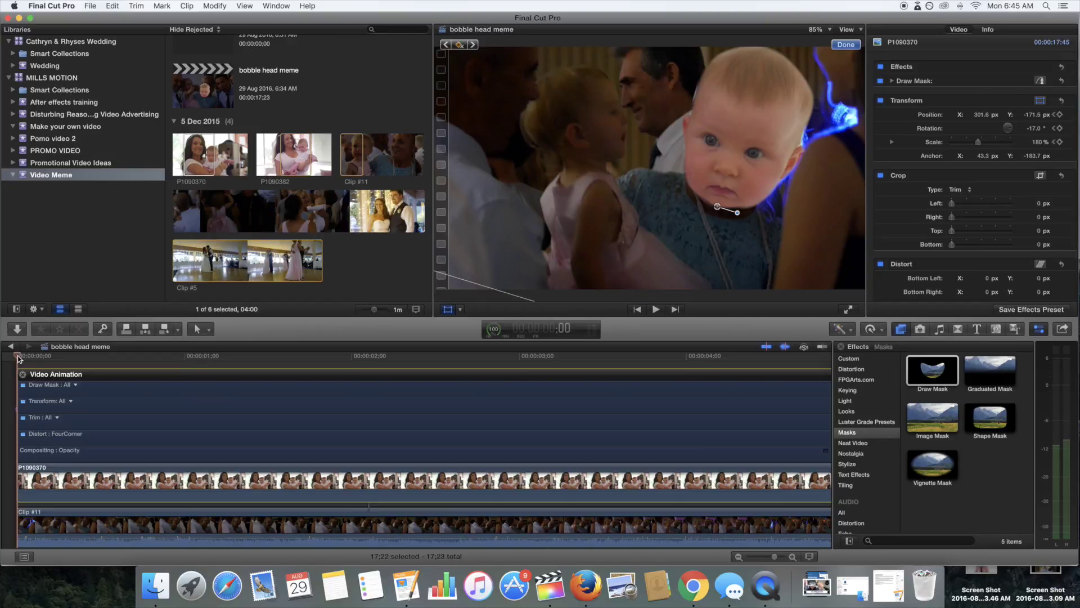
pyautogui.press('Right')
pyautogui.press('Right')
pyautogui.press('Right')
pyautogui.press('Right')
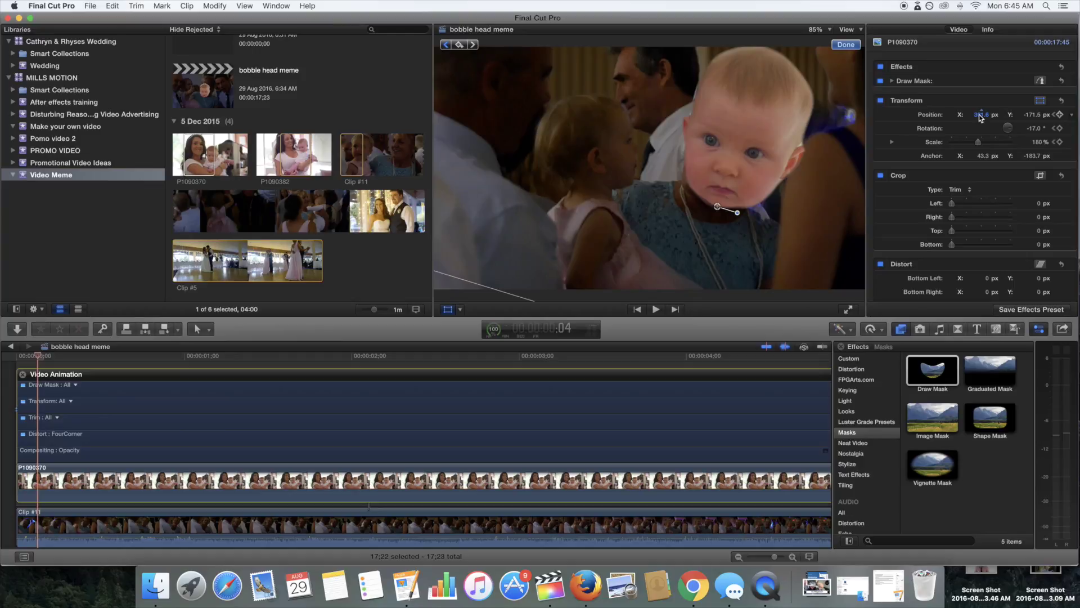
pyautogui.moveTo(979, 114); pyautogui.dragTo(1031, 114)
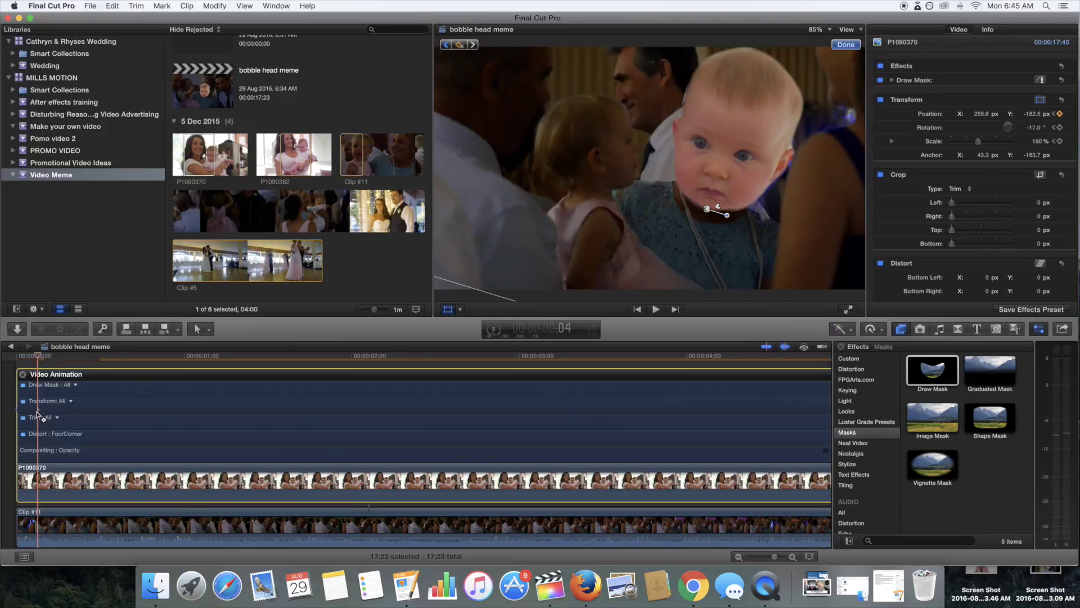
# Scrub back and forth over the opening frames to review the head's Position keyframes
pyautogui.scroll(-1, 39, 413)
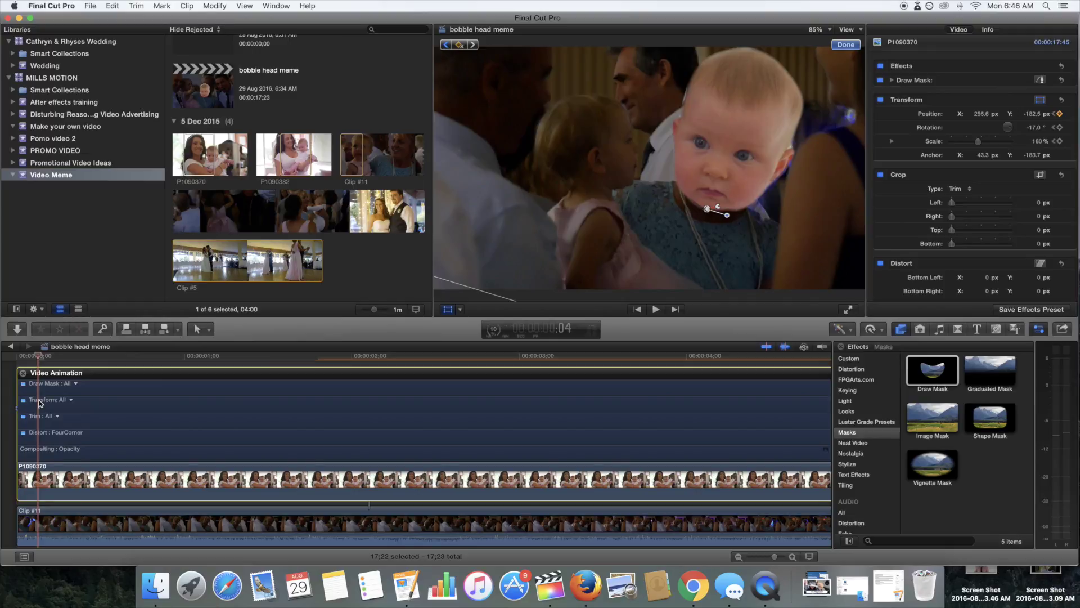
pyautogui.click(28, 357)
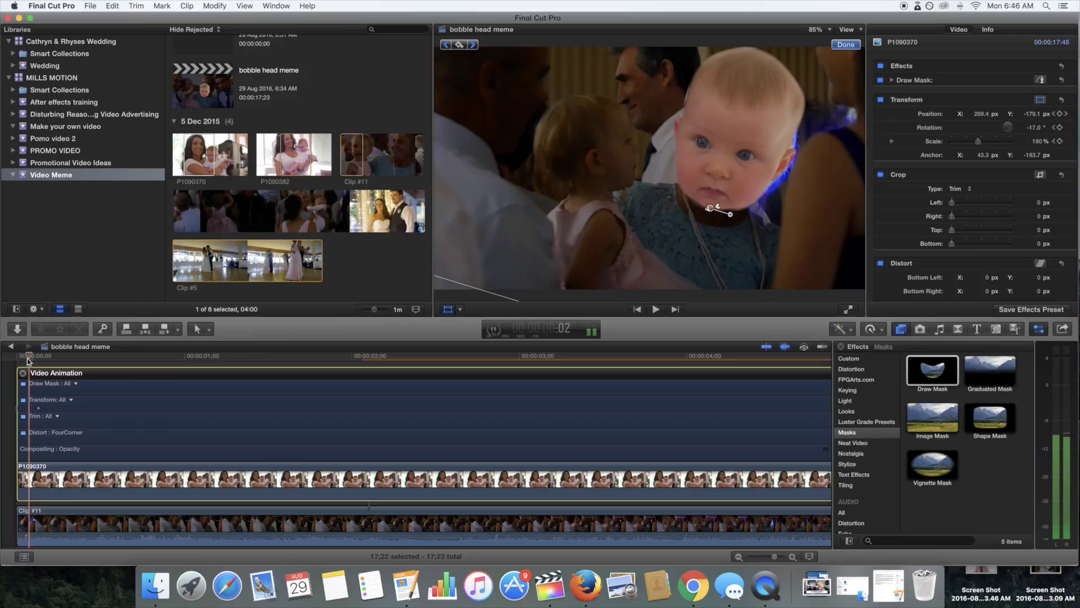
pyautogui.click(21, 357)
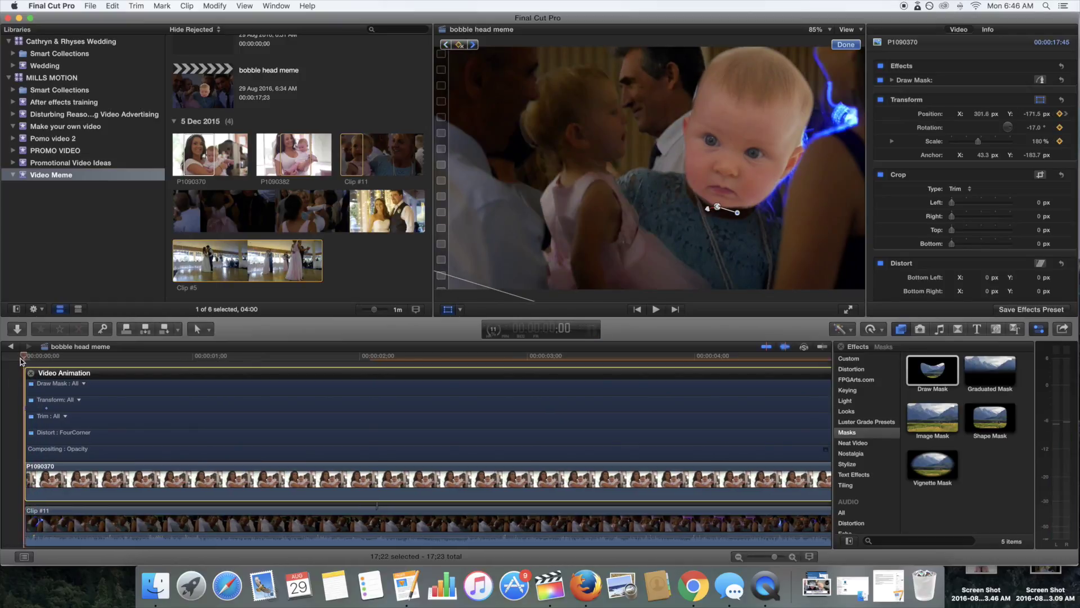
pyautogui.moveTo(22, 361); pyautogui.dragTo(41, 361)
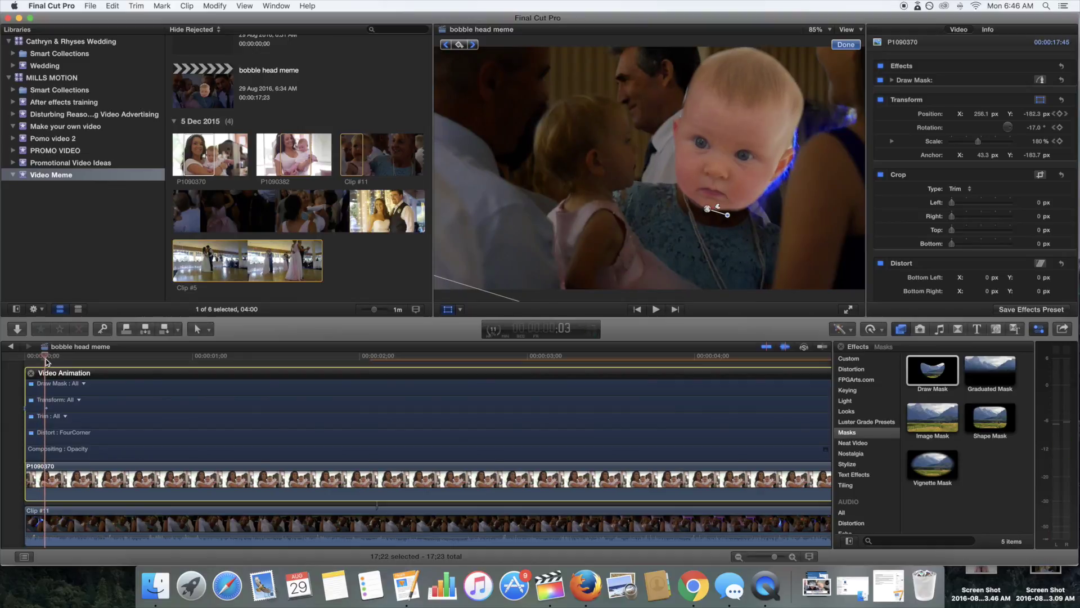
pyautogui.moveTo(40, 360)
pyautogui.mouseDown()
pyautogui.moveTo(22, 364)
pyautogui.moveTo(46, 359)
pyautogui.mouseUp()
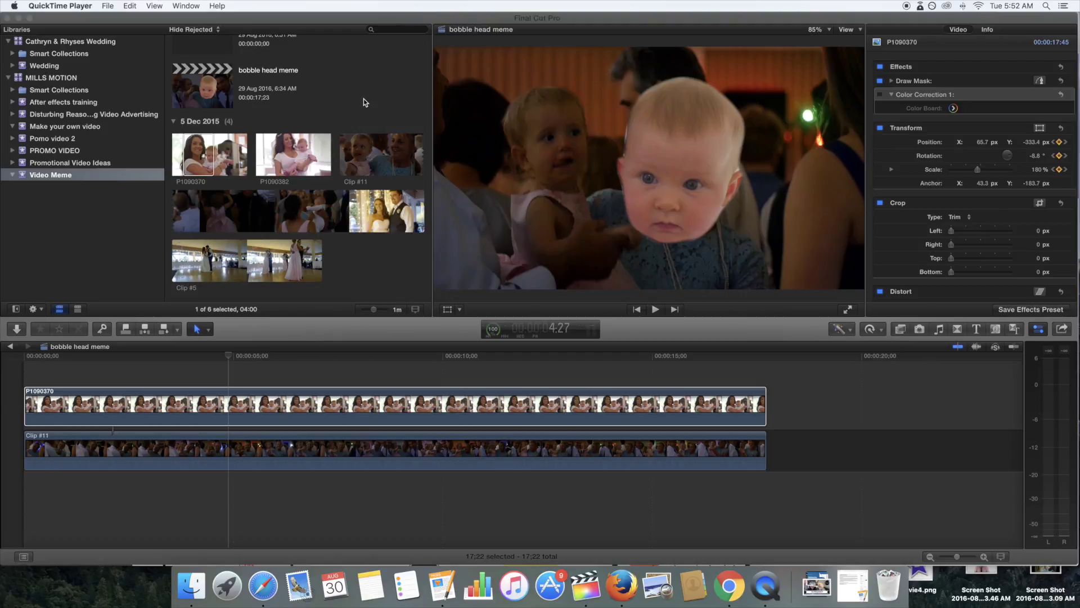
# Play the sequence from the timeline start, then delete Color Correction 1 from the baby clip
pyautogui.click(24, 360)
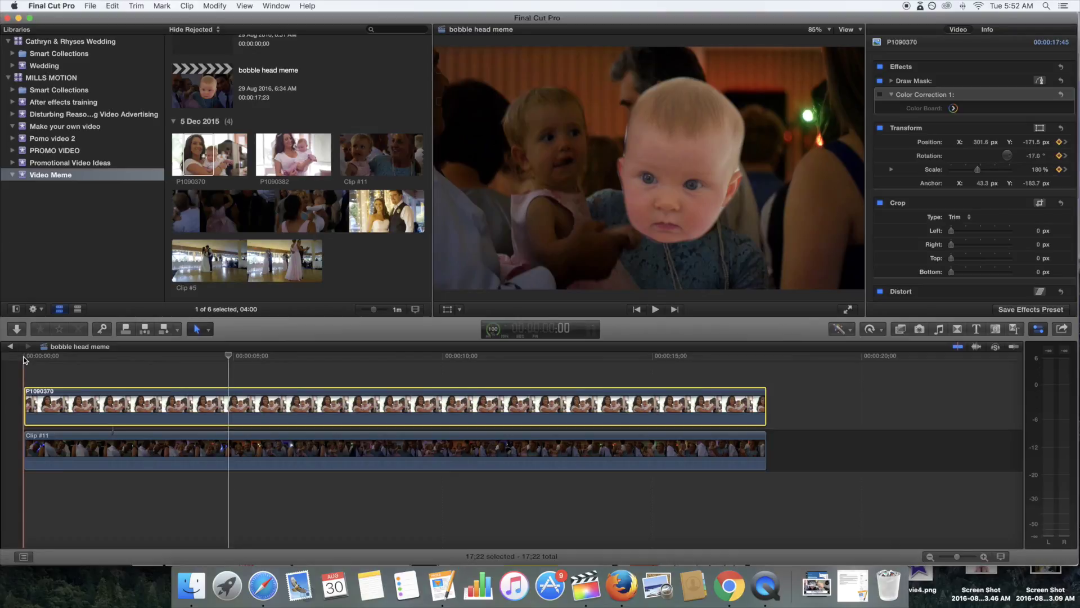
pyautogui.click(24, 360)
pyautogui.press('space')
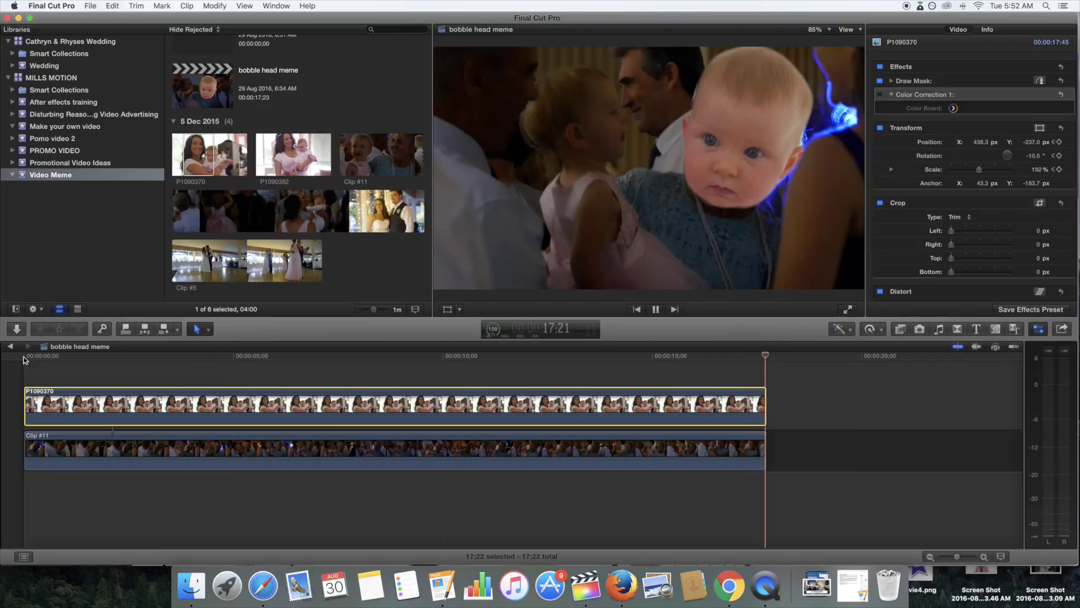
pyautogui.press('space')
pyautogui.press('space')
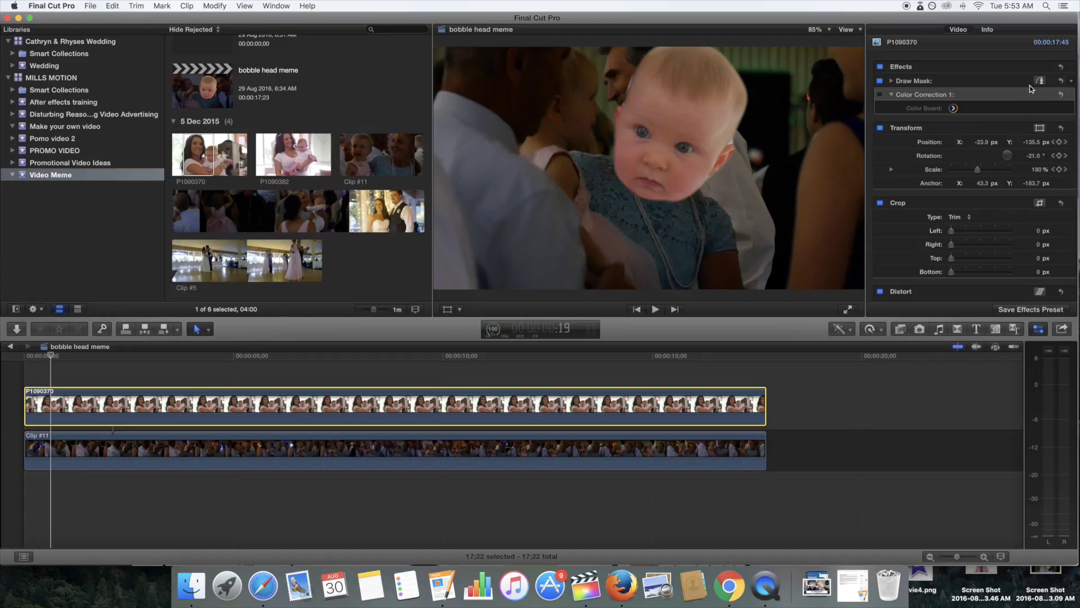
pyautogui.click(991, 98)
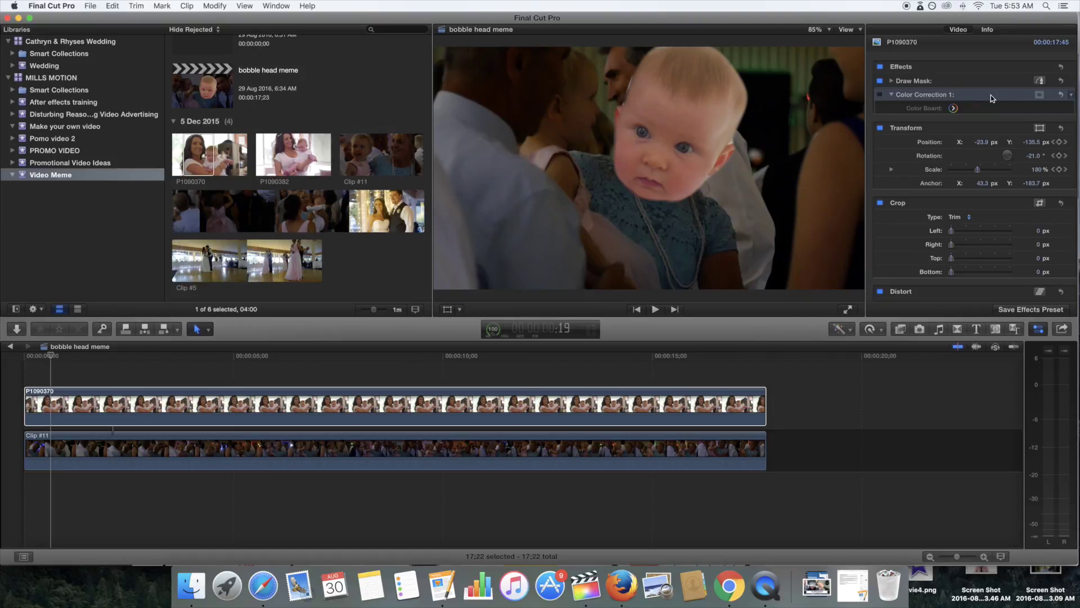
pyautogui.press('Delete')
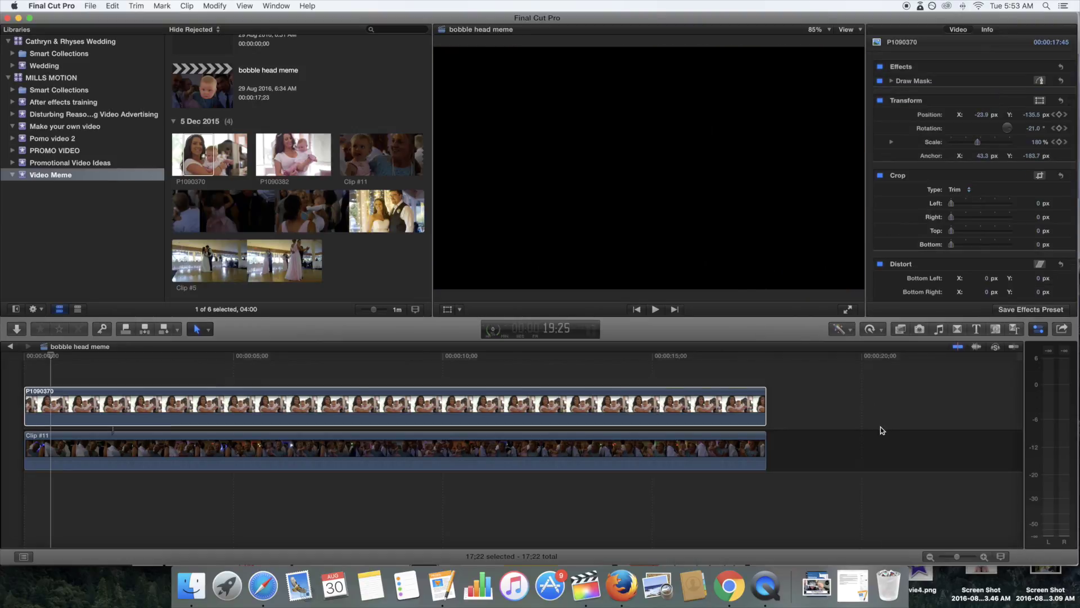
# Pull Clip #11's volume line all the way down to -∞ dB
pyautogui.click(820, 423)
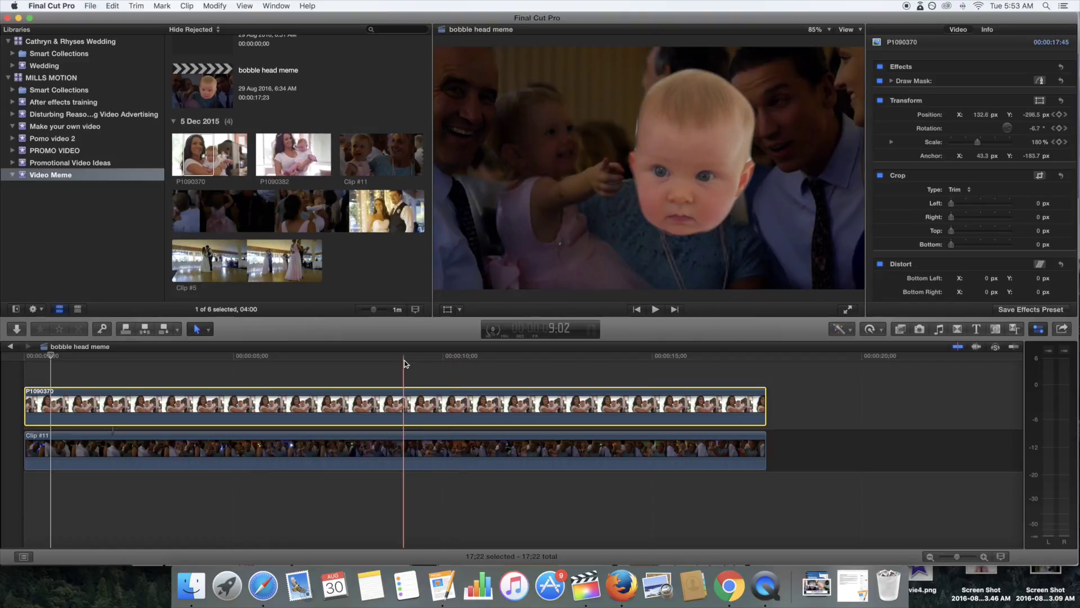
pyautogui.click(403, 360)
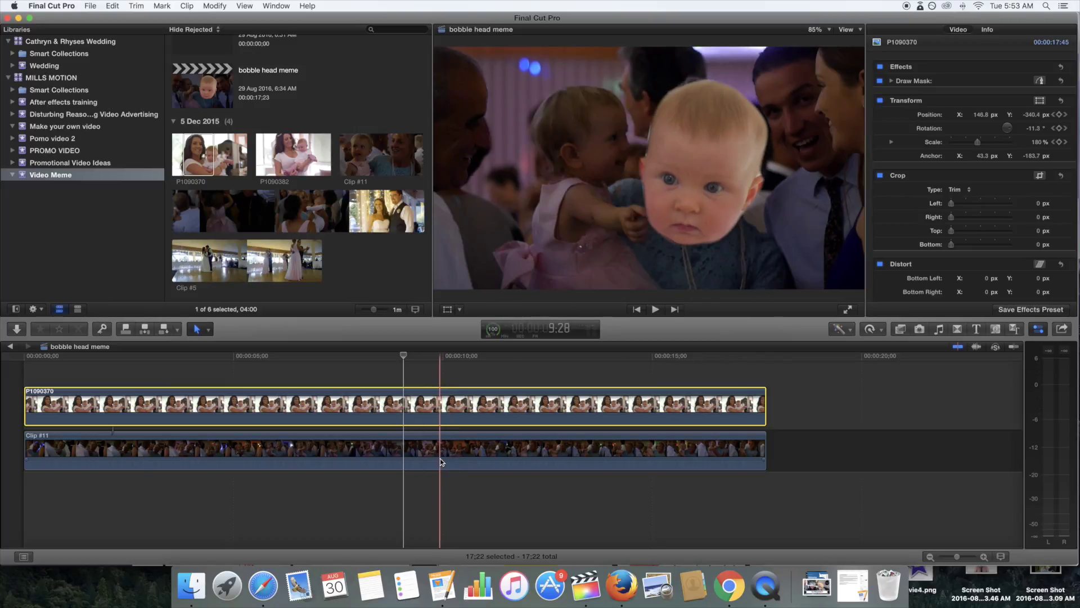
pyautogui.moveTo(440, 458); pyautogui.dragTo(440, 471)
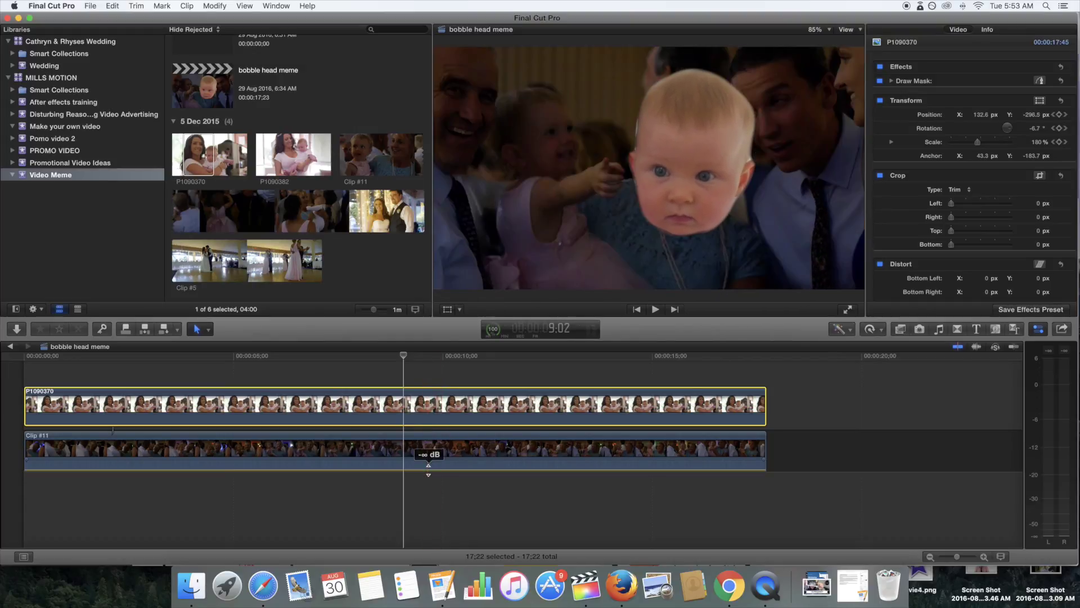
pyautogui.moveTo(428, 469); pyautogui.dragTo(428, 463)
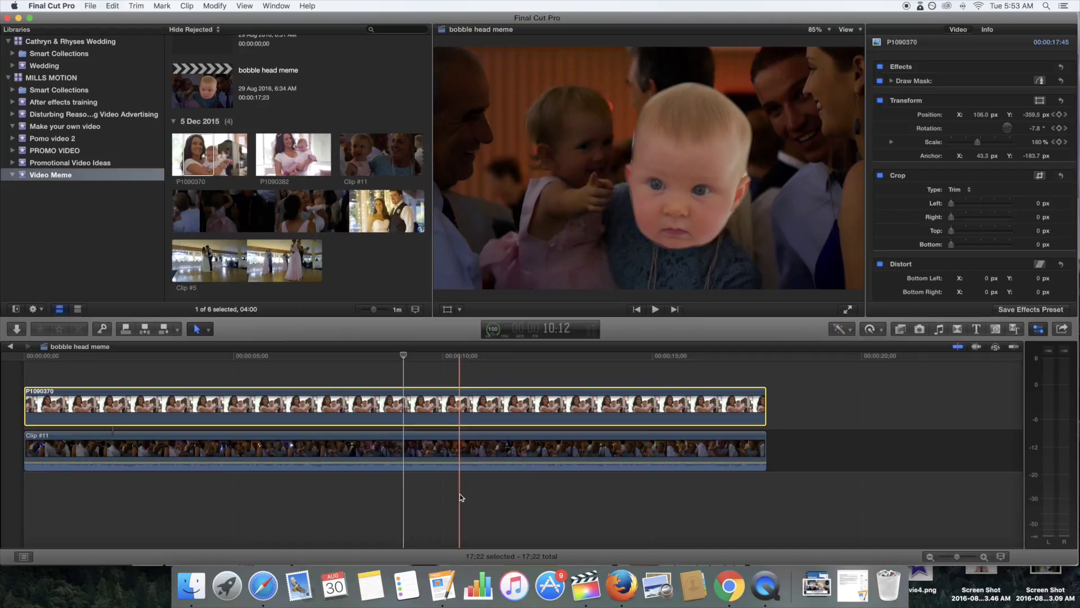
pyautogui.click(461, 494)
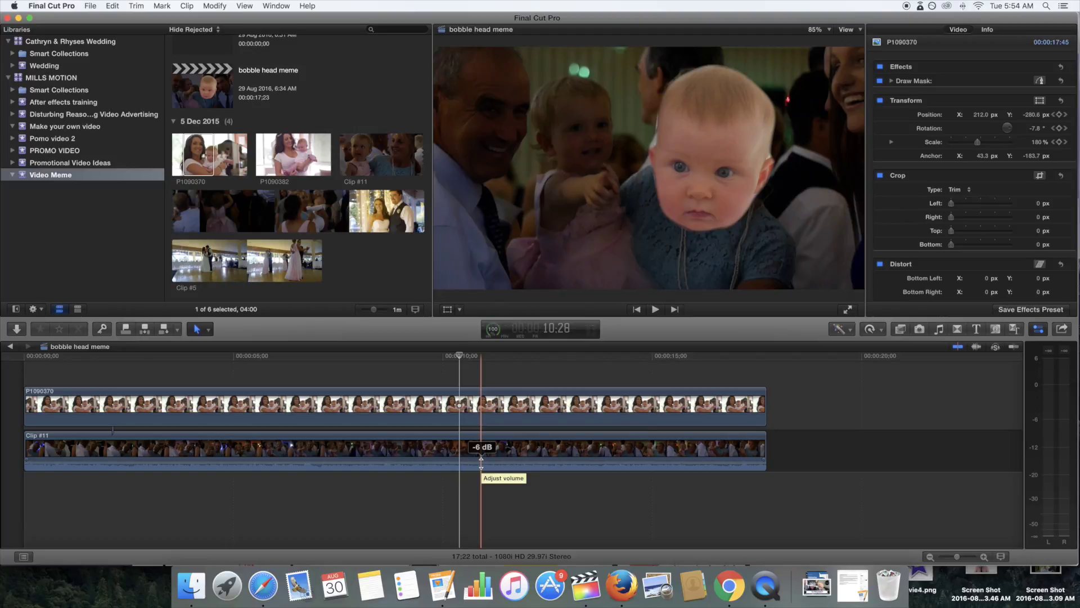
pyautogui.click(481, 462)
pyautogui.moveTo(481, 462); pyautogui.dragTo(480, 470)
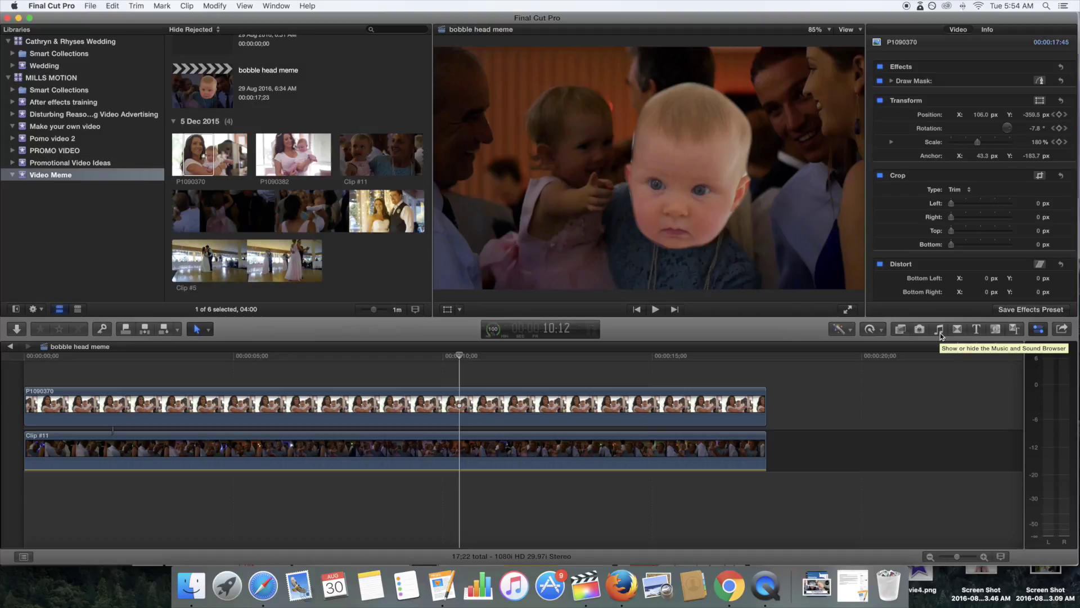
# Apply the Color Correction effect from the Effects browser to clip P1090370 and select it
pyautogui.click(900, 329)
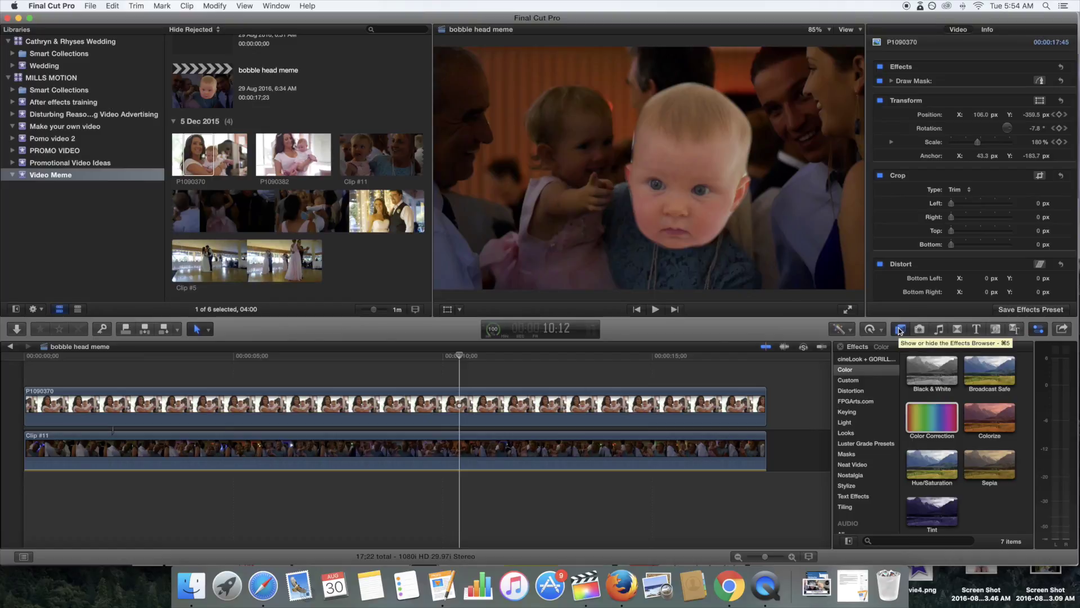
pyautogui.scroll(3, 865, 394)
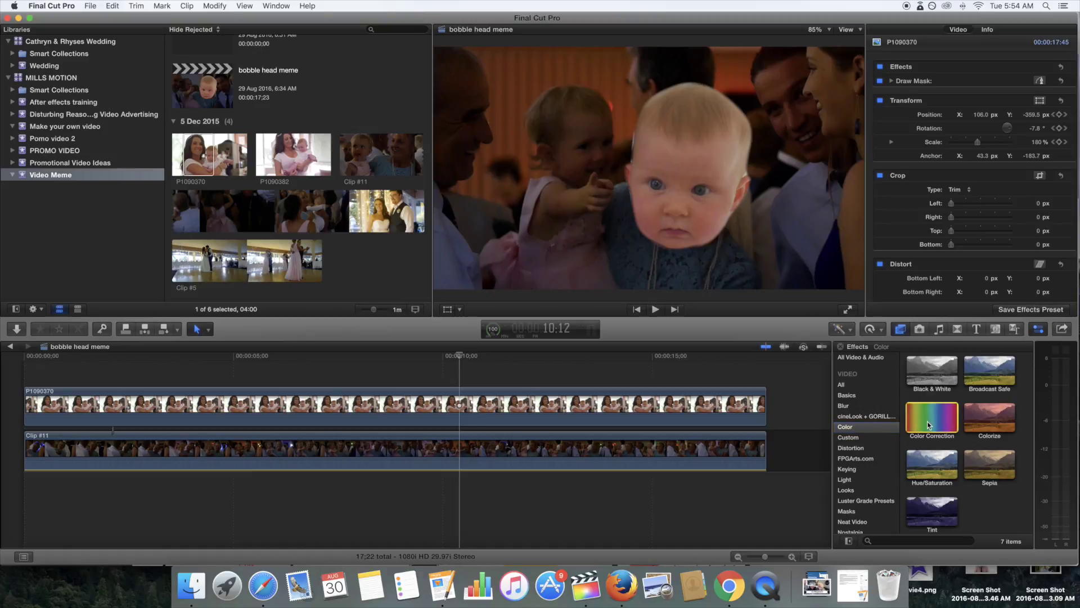
pyautogui.moveTo(928, 426); pyautogui.dragTo(561, 403)
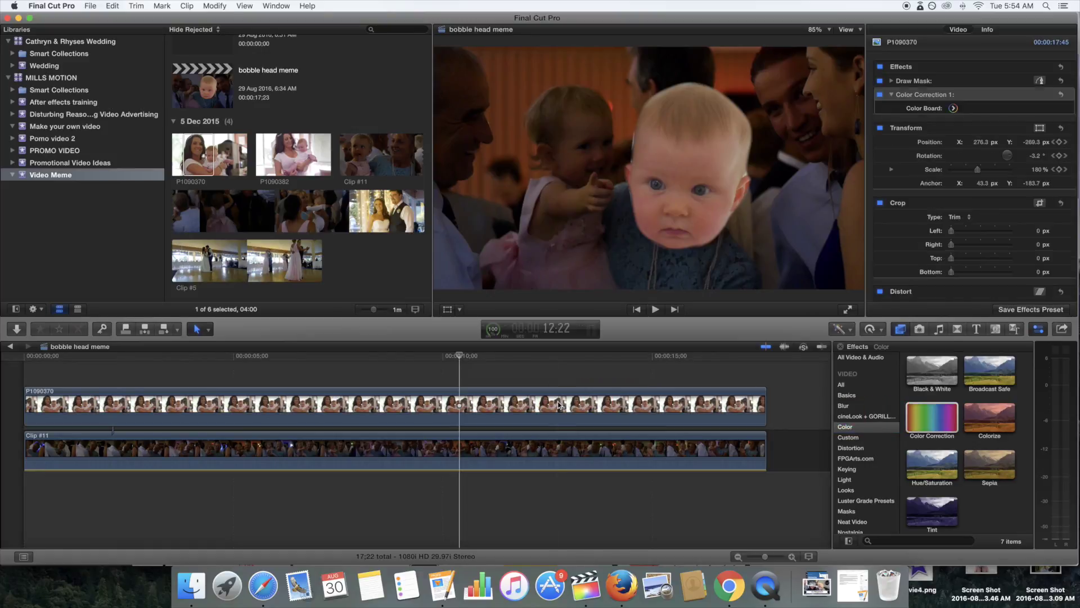
pyautogui.click(559, 401)
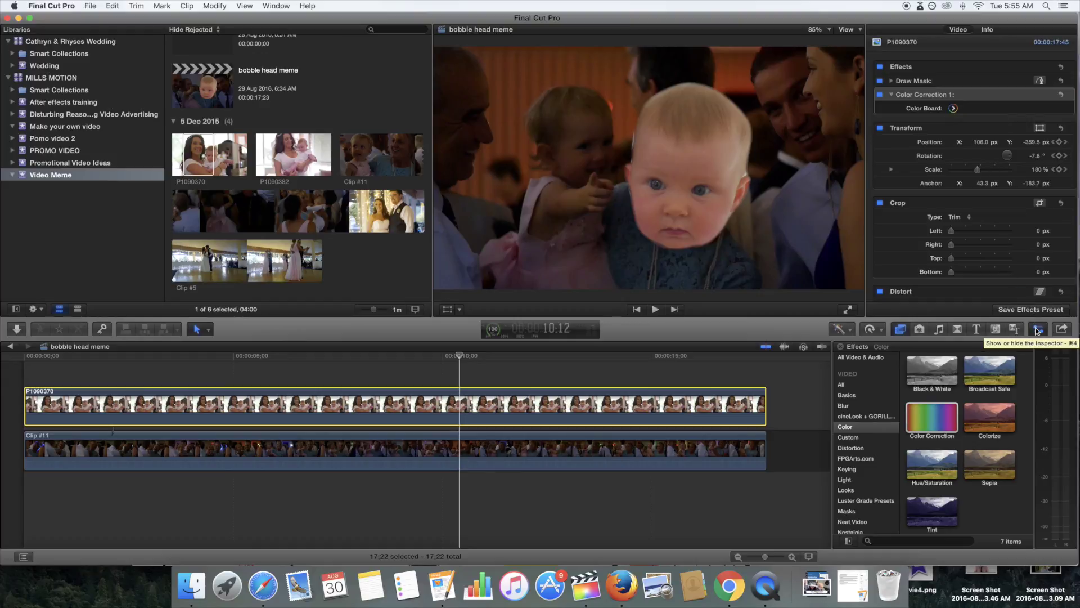
# In the Color Board Exposure pane, set Global -9%, Shadows 1%, Midtones 3%, Highlights -33%
pyautogui.click(954, 108)
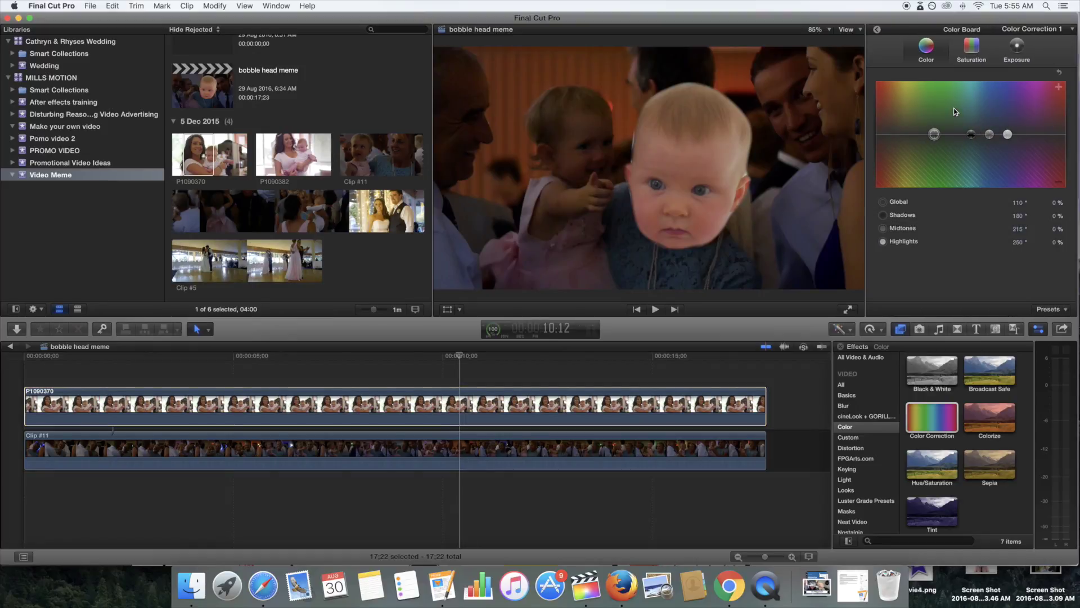
pyautogui.click(1018, 51)
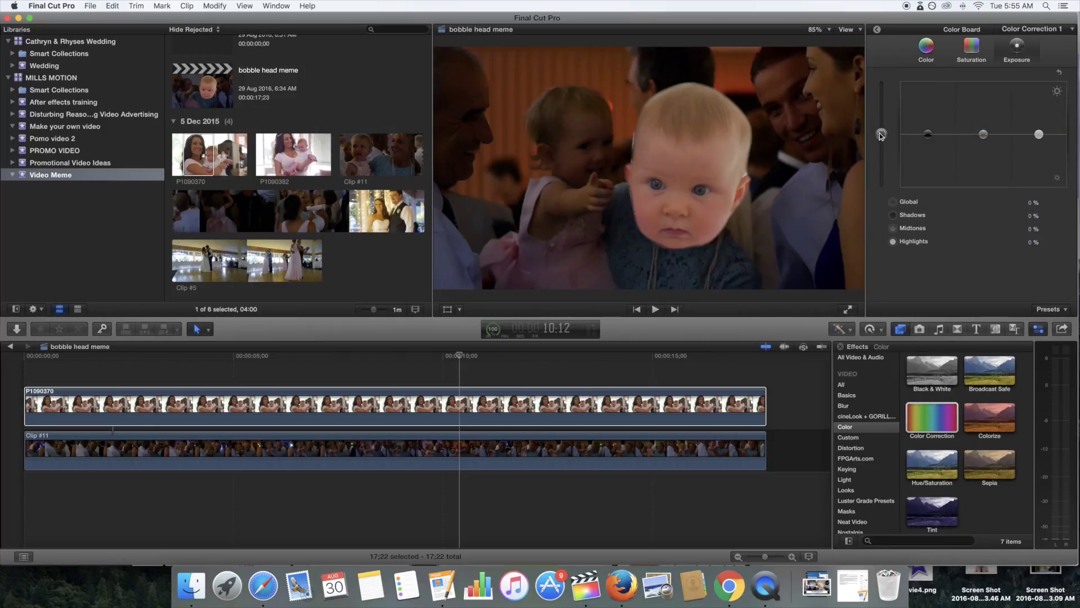
pyautogui.moveTo(881, 135); pyautogui.dragTo(882, 141)
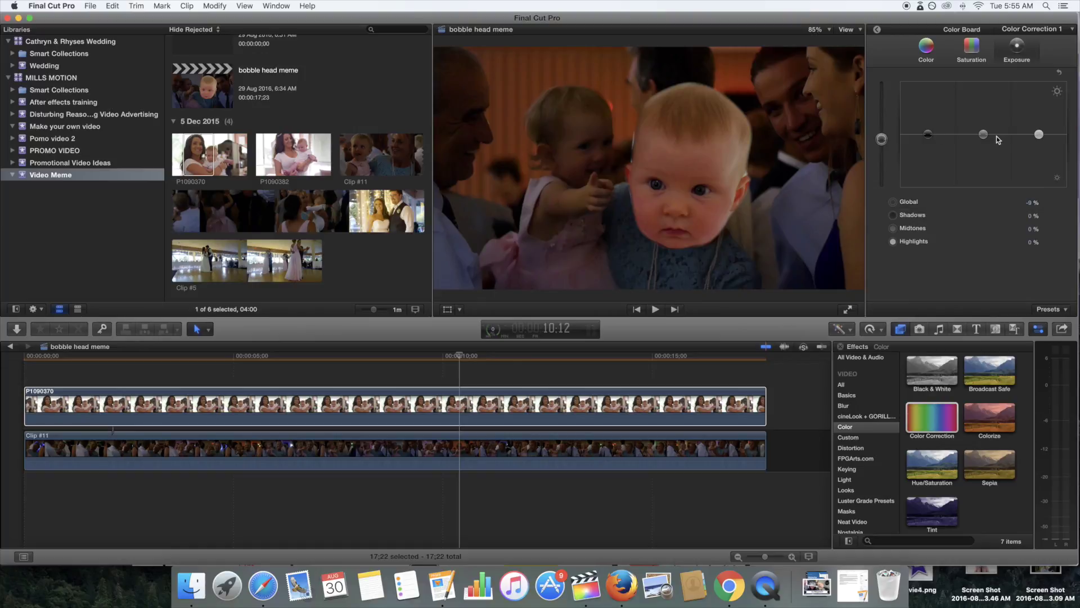
pyautogui.click(929, 135)
pyautogui.moveTo(929, 136); pyautogui.dragTo(1040, 151)
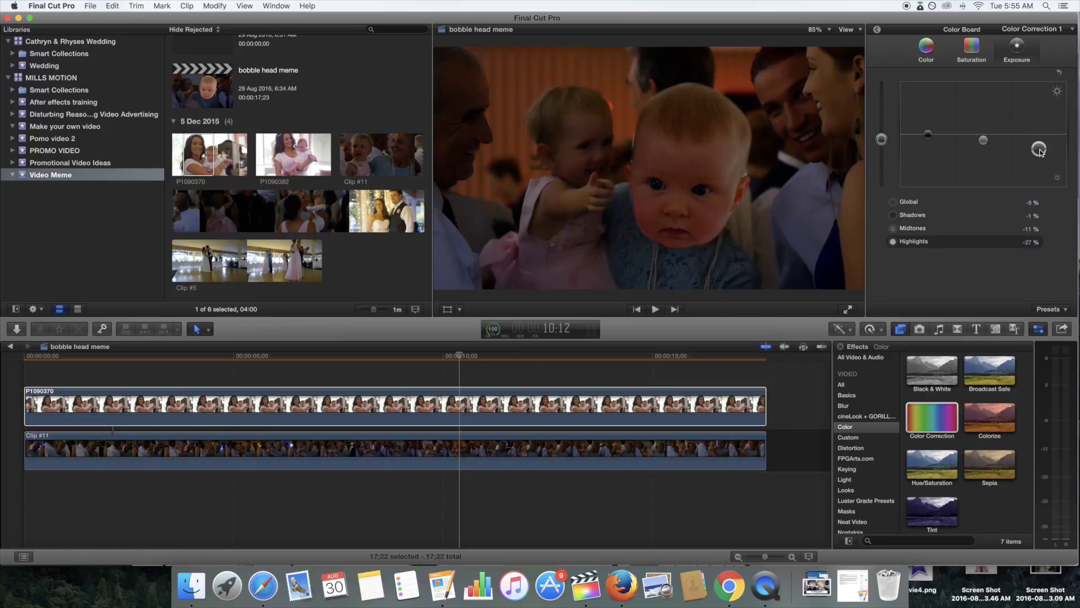
pyautogui.moveTo(1039, 152); pyautogui.dragTo(929, 137)
pyautogui.click(927, 137)
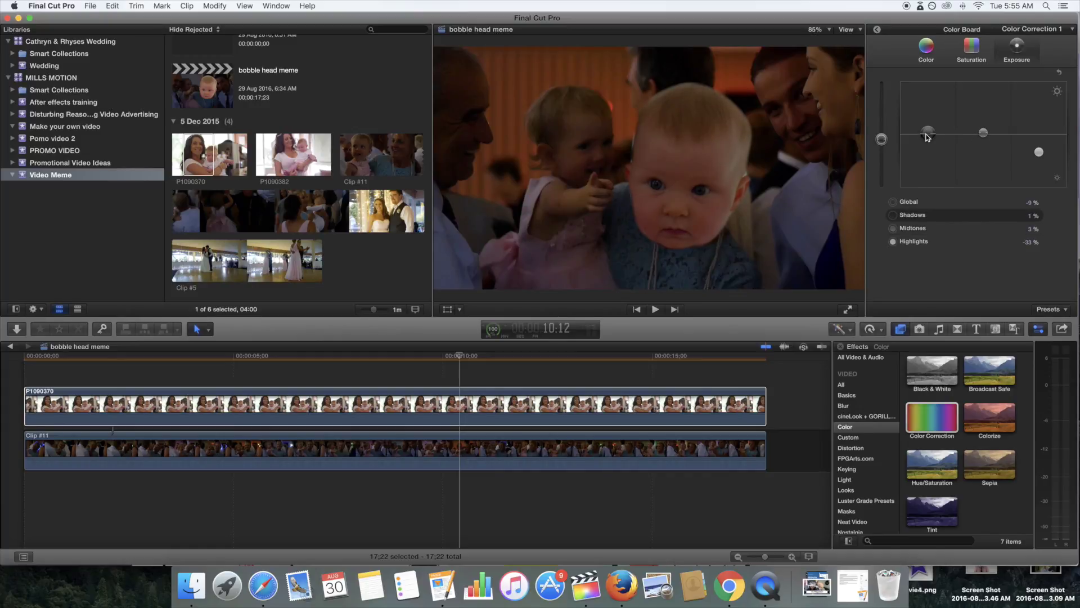
# Try a warmer midtones tint in the Color Board, then reset it to neutral
pyautogui.click(928, 50)
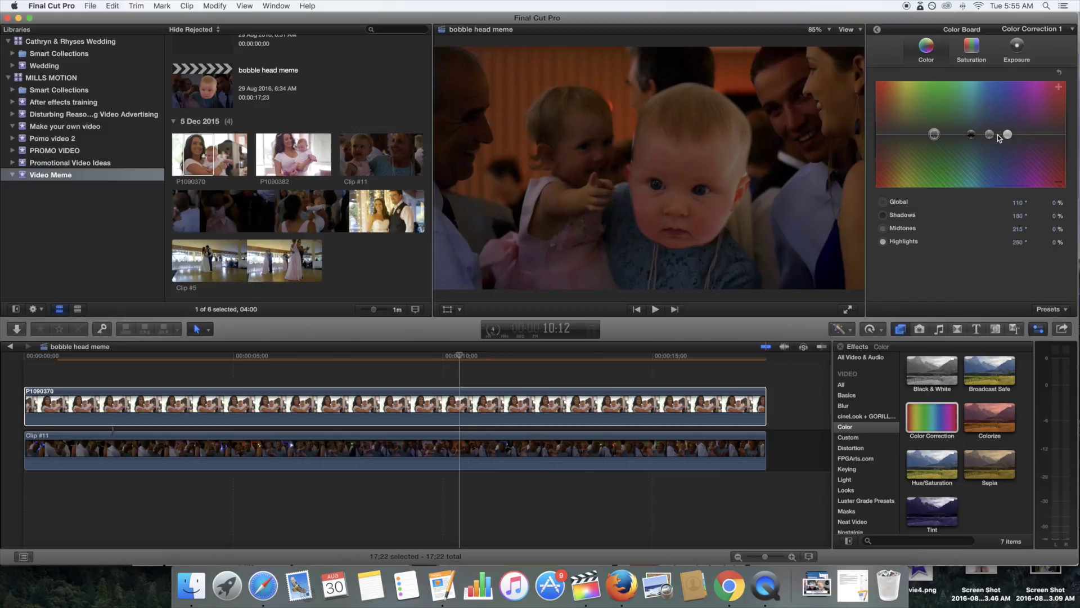
pyautogui.moveTo(990, 135); pyautogui.dragTo(903, 135)
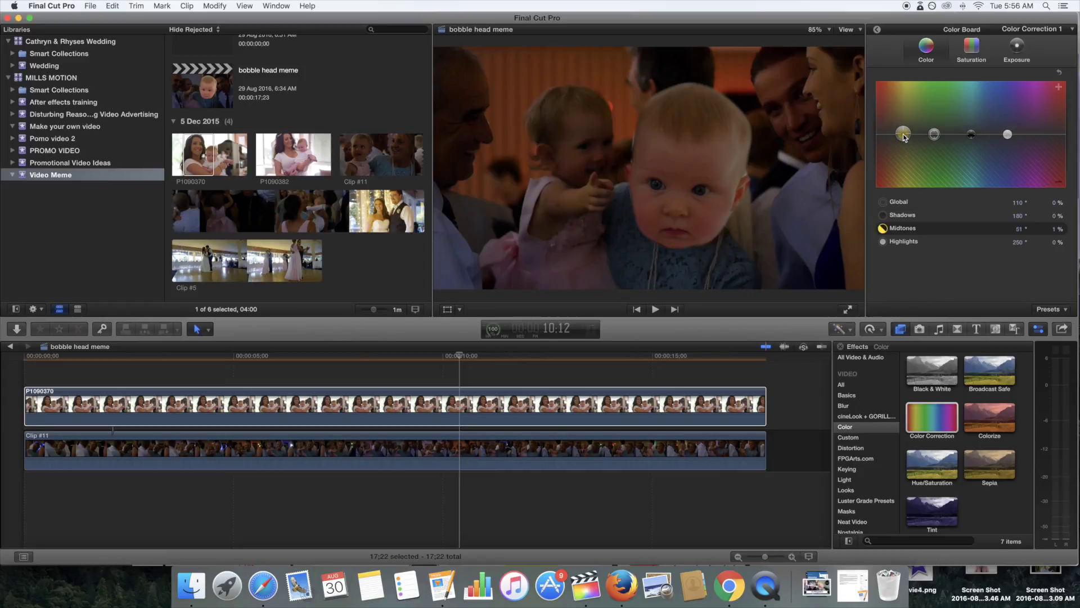
pyautogui.moveTo(903, 134); pyautogui.dragTo(903, 134)
# Lower saturation to Midtones -21% and Highlights -10%, then return to the effect settings
pyautogui.click(975, 53)
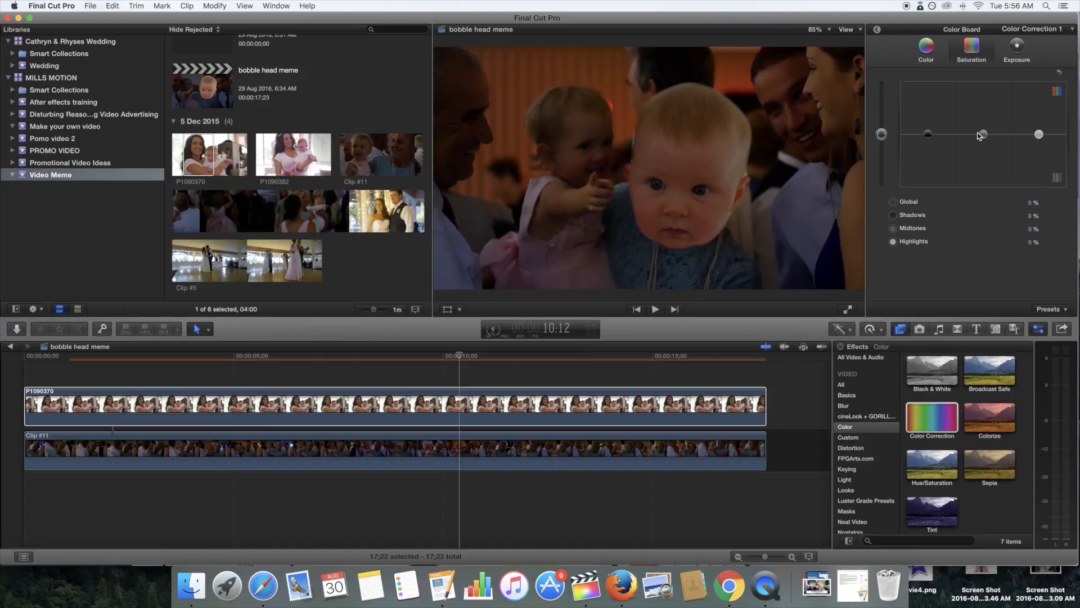
pyautogui.click(983, 134)
pyautogui.moveTo(982, 134); pyautogui.dragTo(1039, 142)
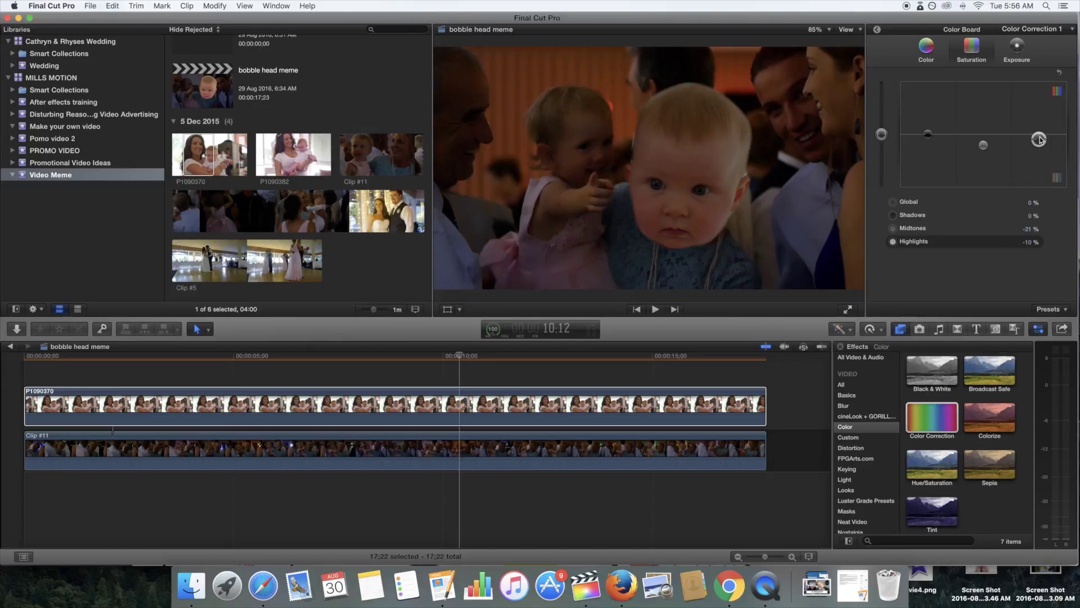
pyautogui.click(877, 29)
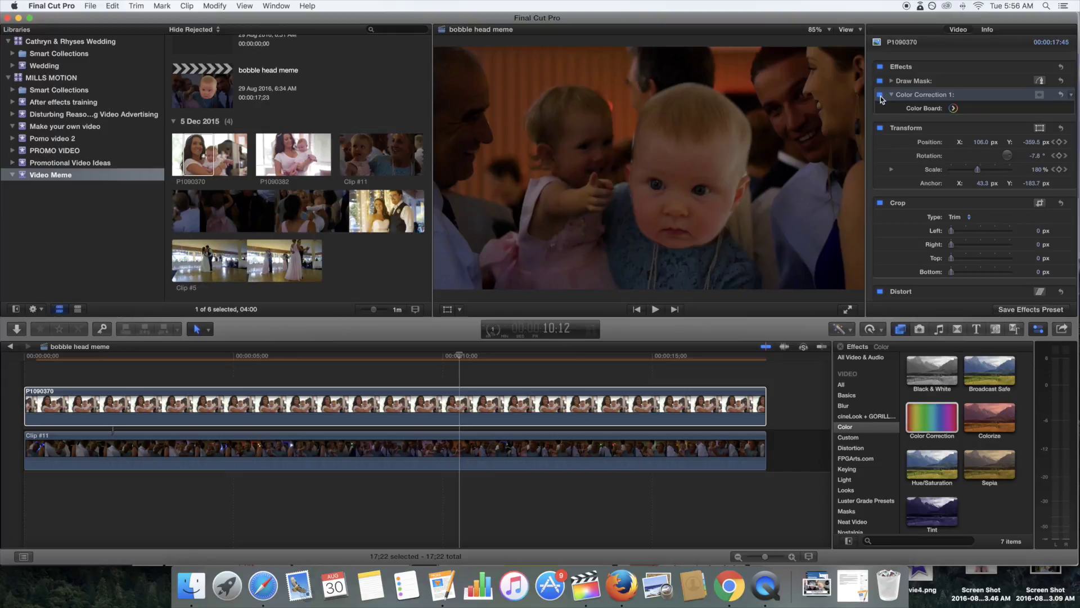
# Toggle Color Correction 1 off and back on, reselect P1090370, and return to the timeline start
pyautogui.click(880, 96)
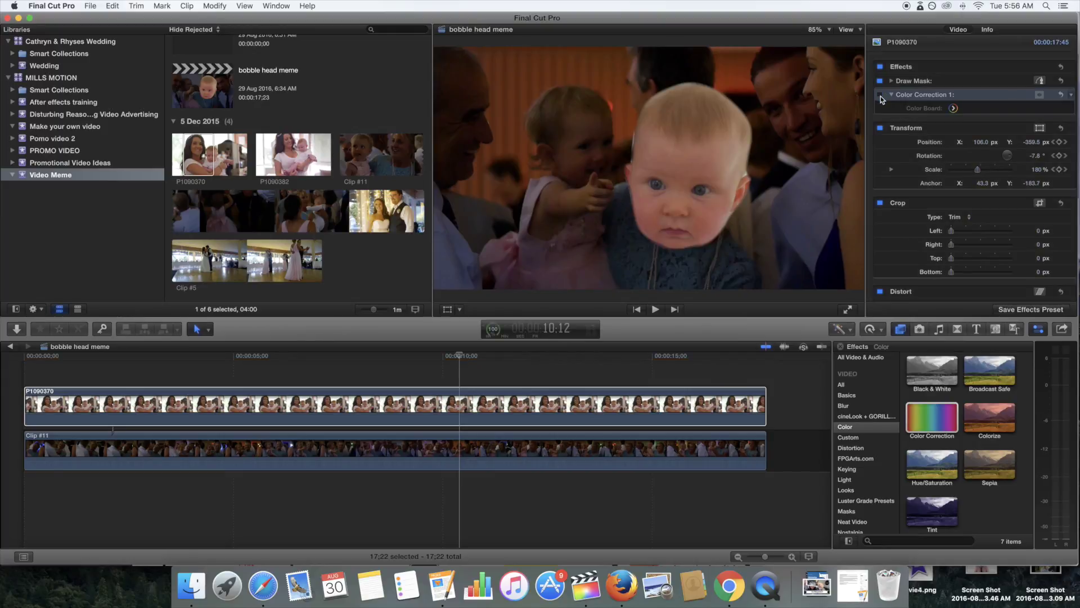
pyautogui.click(880, 96)
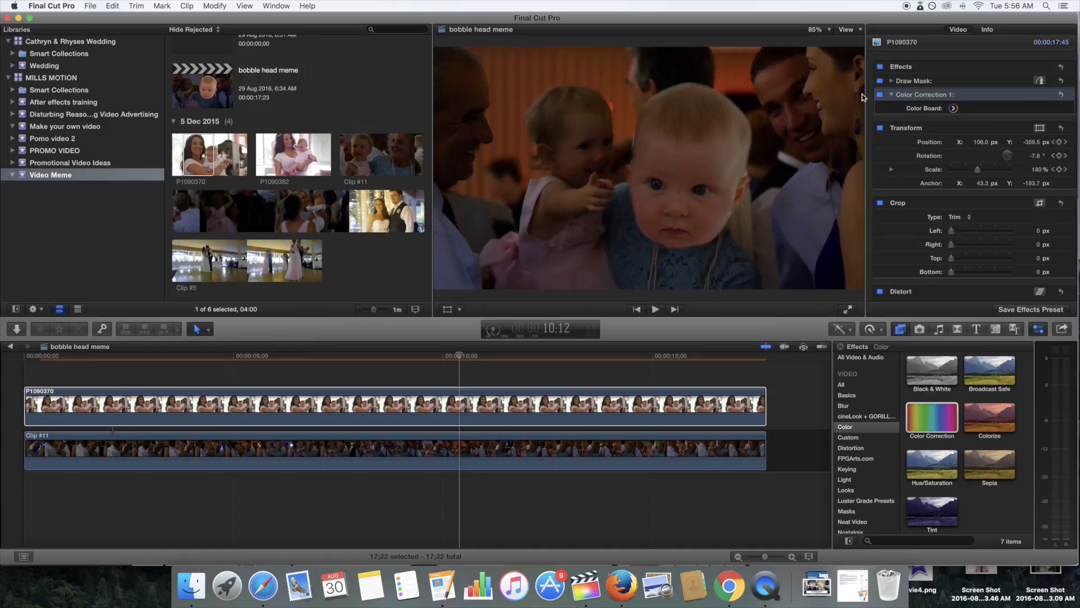
pyautogui.click(731, 405)
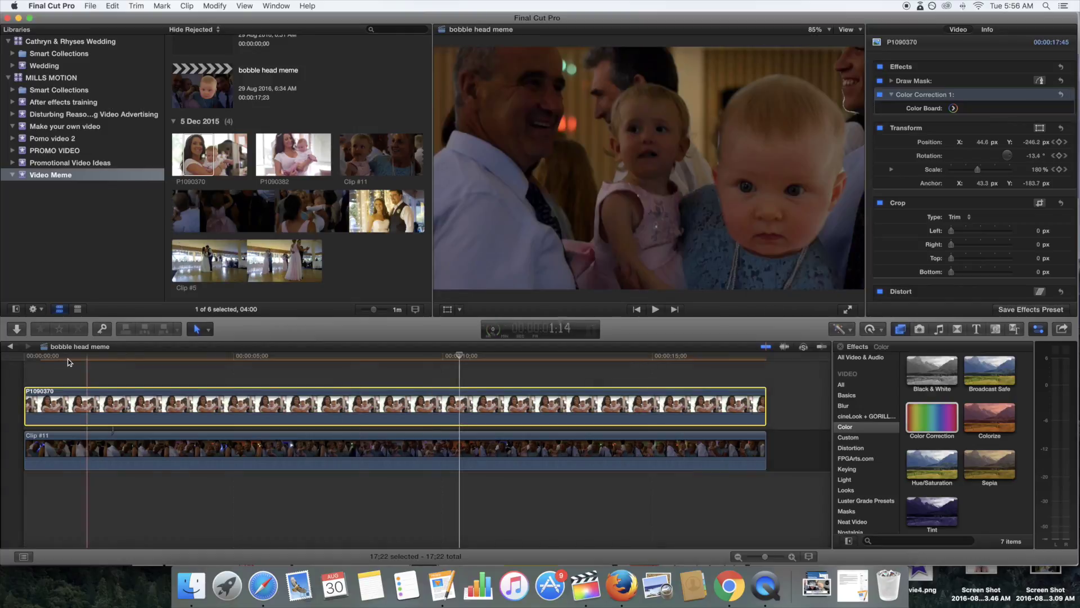
pyautogui.click(24, 363)
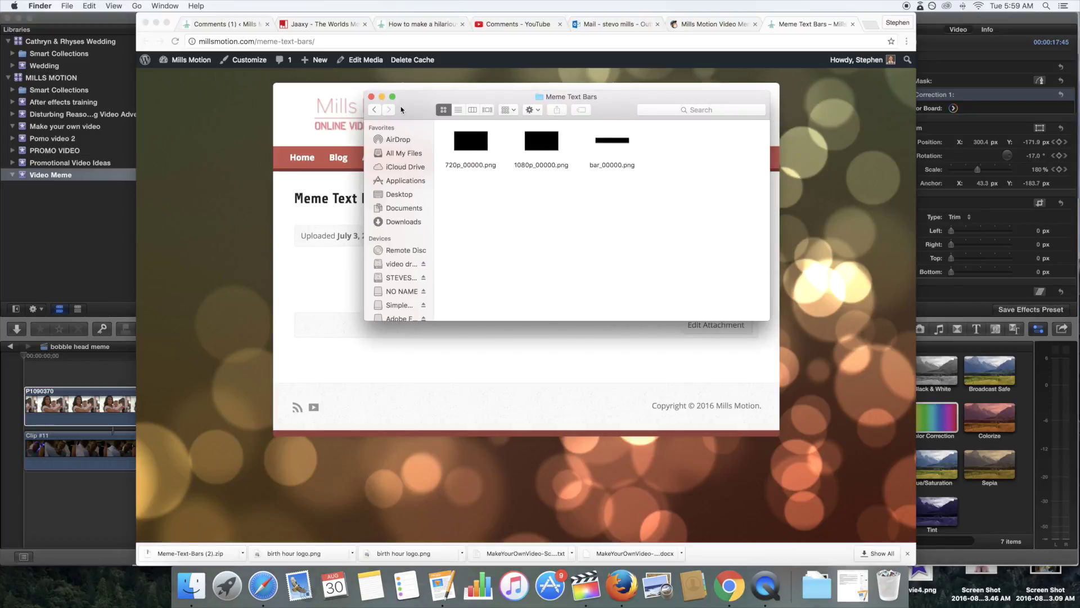
pyautogui.moveTo(435, 96); pyautogui.dragTo(599, 95)
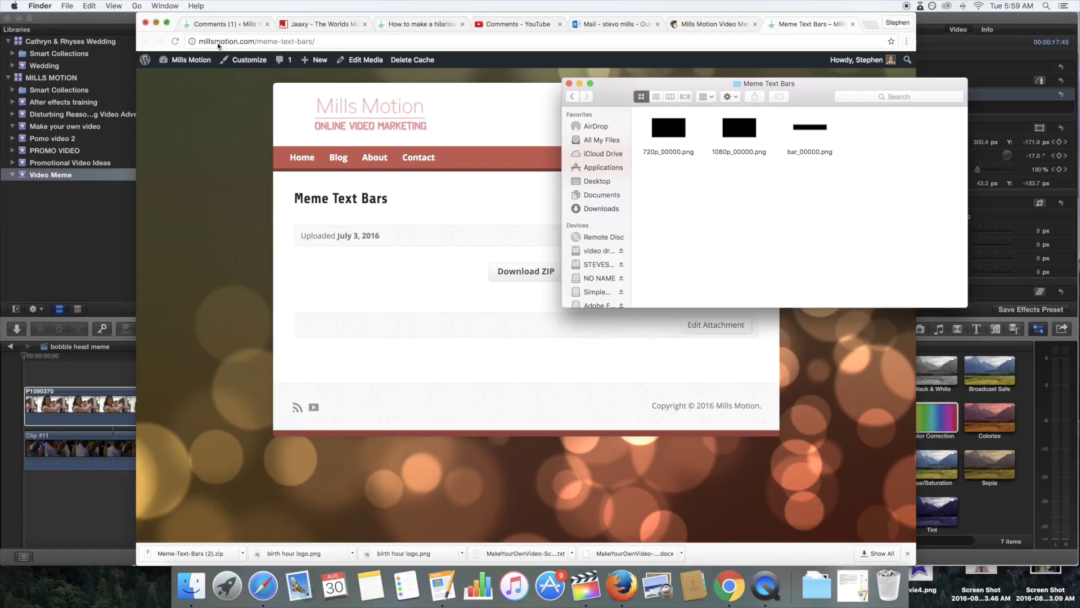
# Add 1080p_00000.png from the Meme Text Bars folder to the timeline above the wedding clips
pyautogui.click(157, 23)
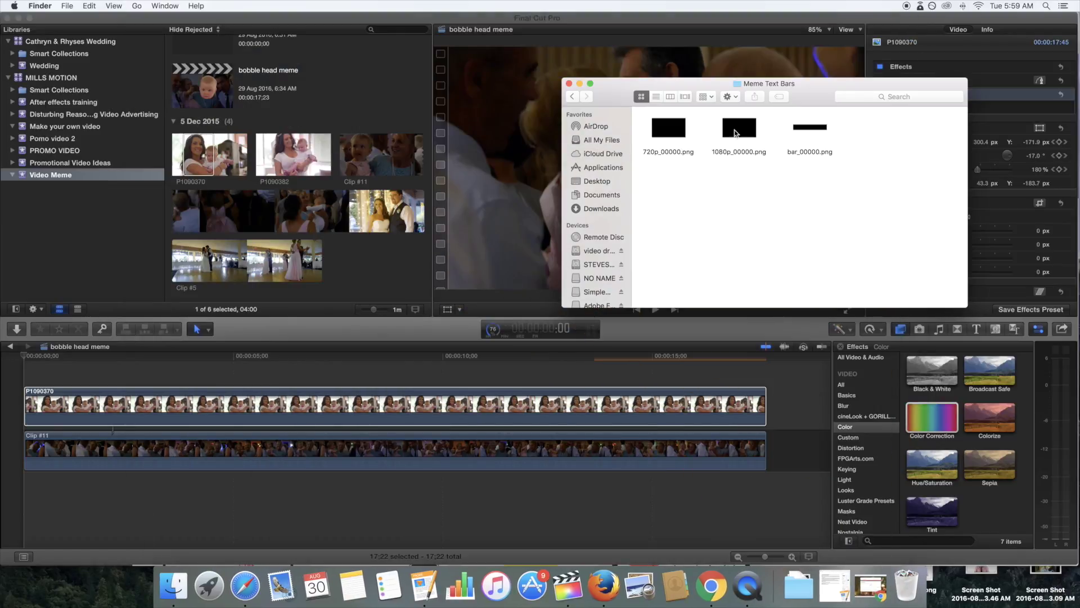
pyautogui.click(799, 130)
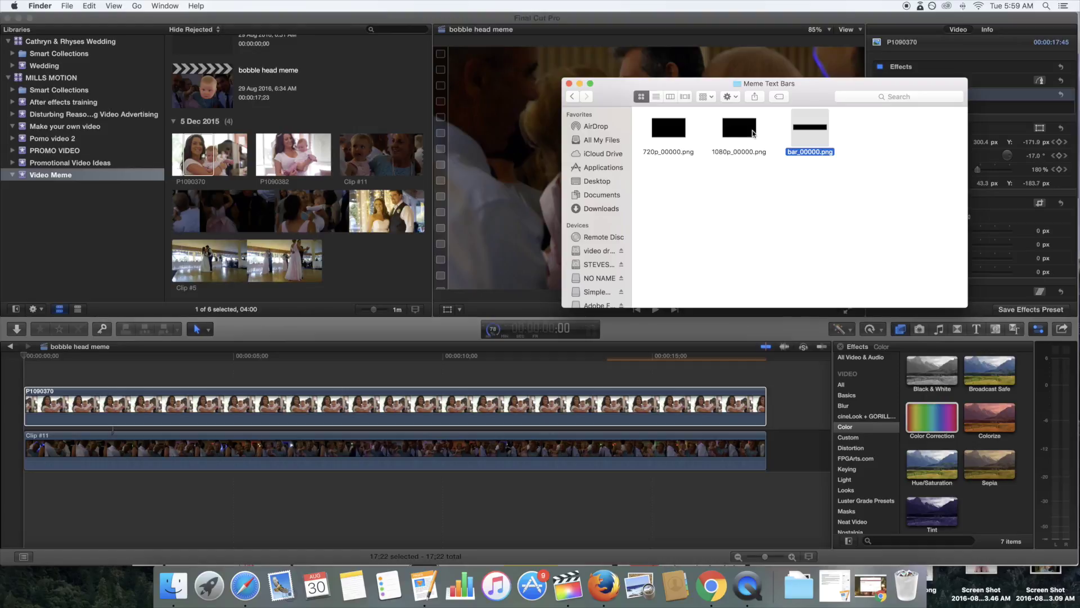
pyautogui.moveTo(739, 129); pyautogui.dragTo(24, 371)
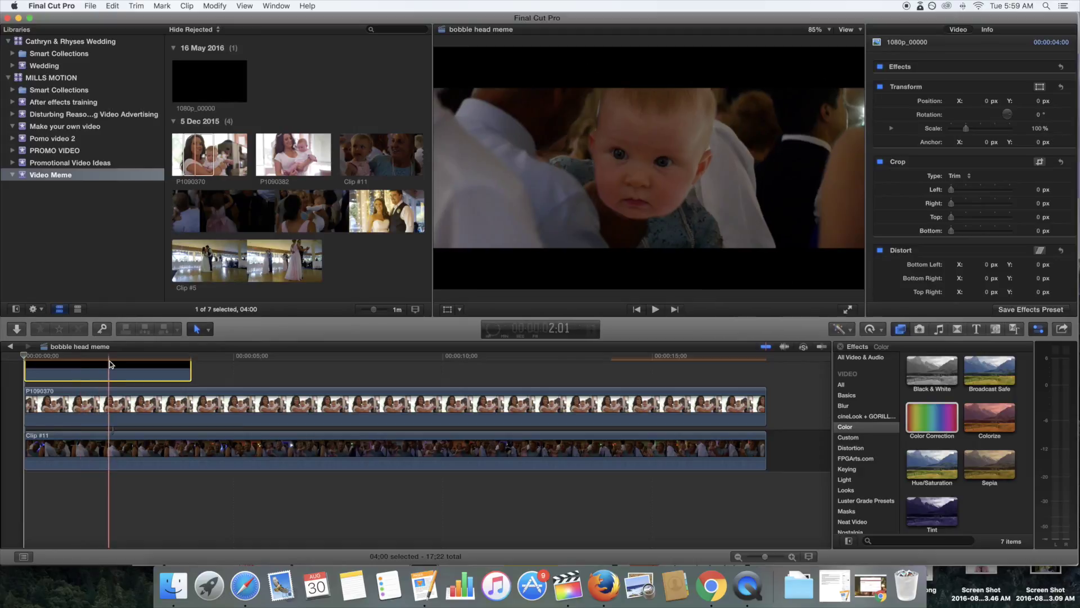
# Stretch the 1080p_00000 black bar clip to 17:23, the full project length, and show the titles list
pyautogui.moveTo(190, 372); pyautogui.dragTo(766, 375)
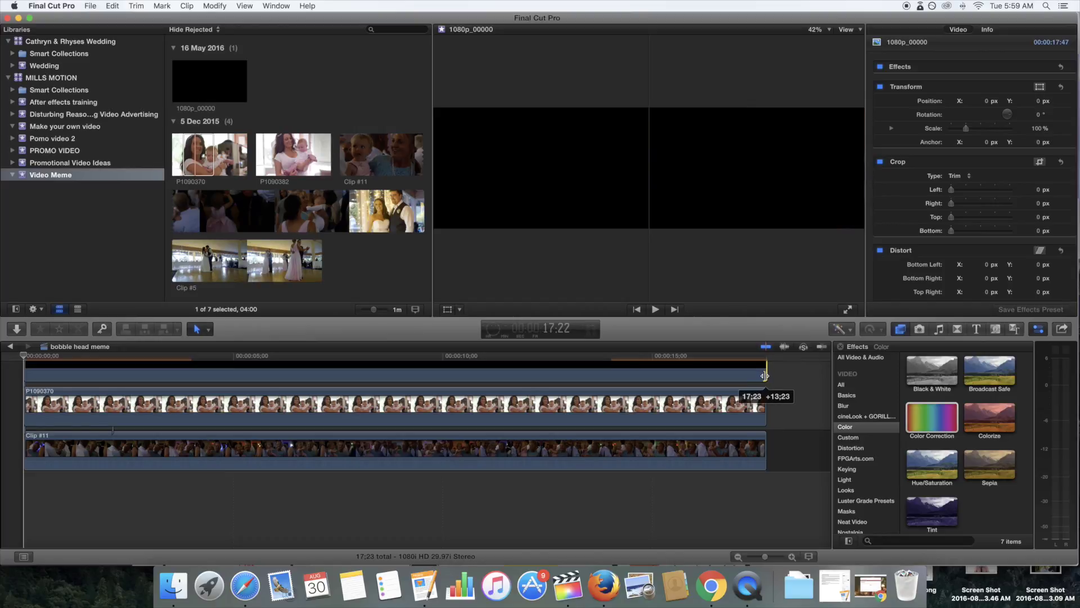
pyautogui.moveTo(765, 375); pyautogui.dragTo(766, 376)
pyautogui.click(976, 328)
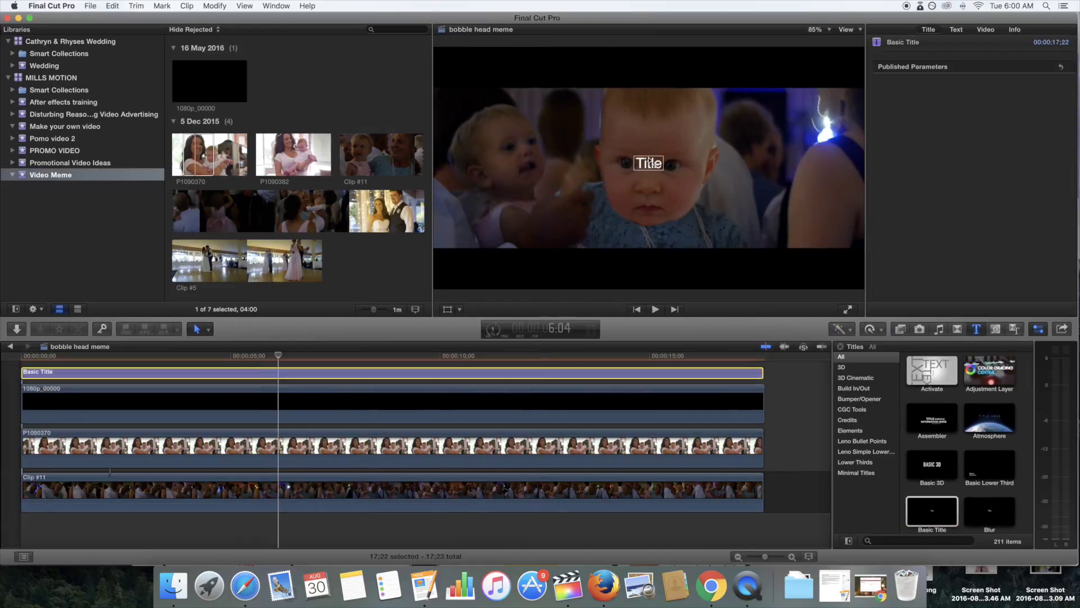
# Enter the title text 'How to make a bobble head', fix its typo, and return the playhead to the start
pyautogui.write('Hoq to make a bobble head')
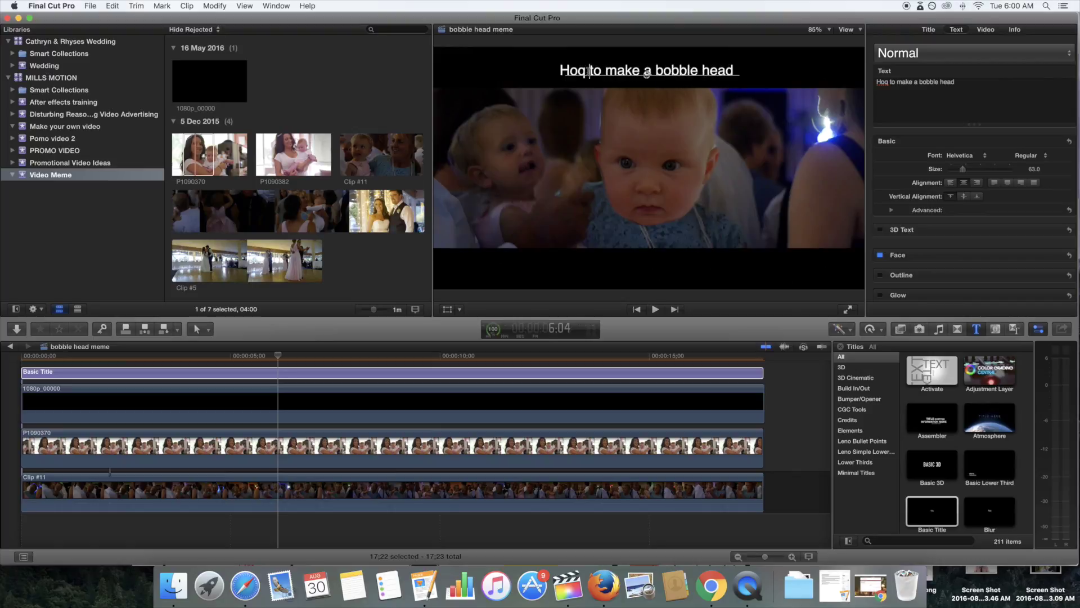
pyautogui.press('BackSpace')
pyautogui.write('w to make')
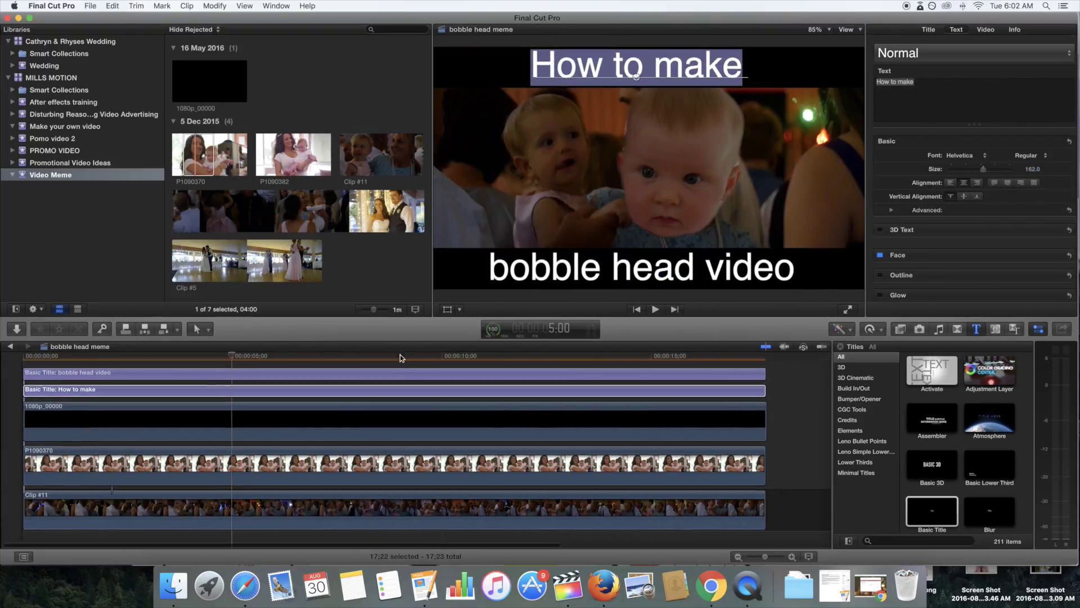
pyautogui.click(22, 358)
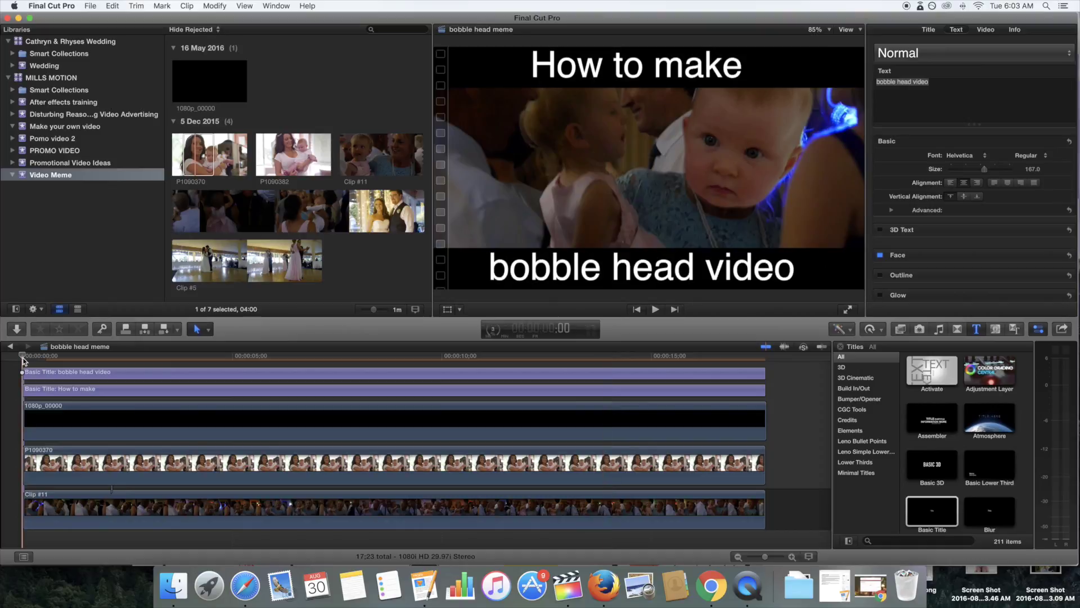